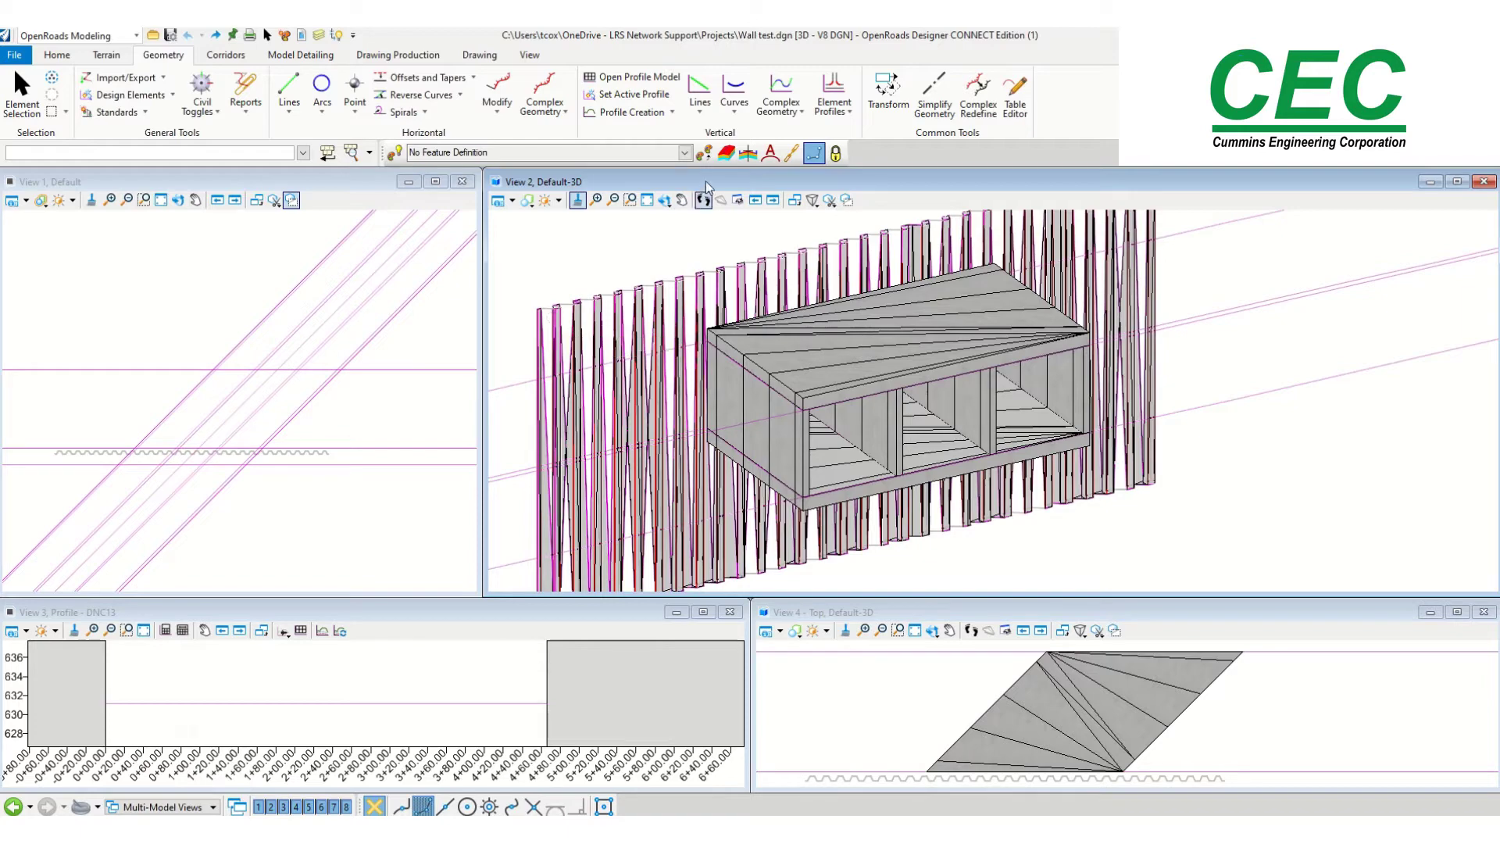
Step: Orbit the 3D culvert model in View 2 to a slightly different orientation
{"action": "left_click", "coordinate": [665, 202]}
{"action": "left_click", "coordinate": [897, 335]}
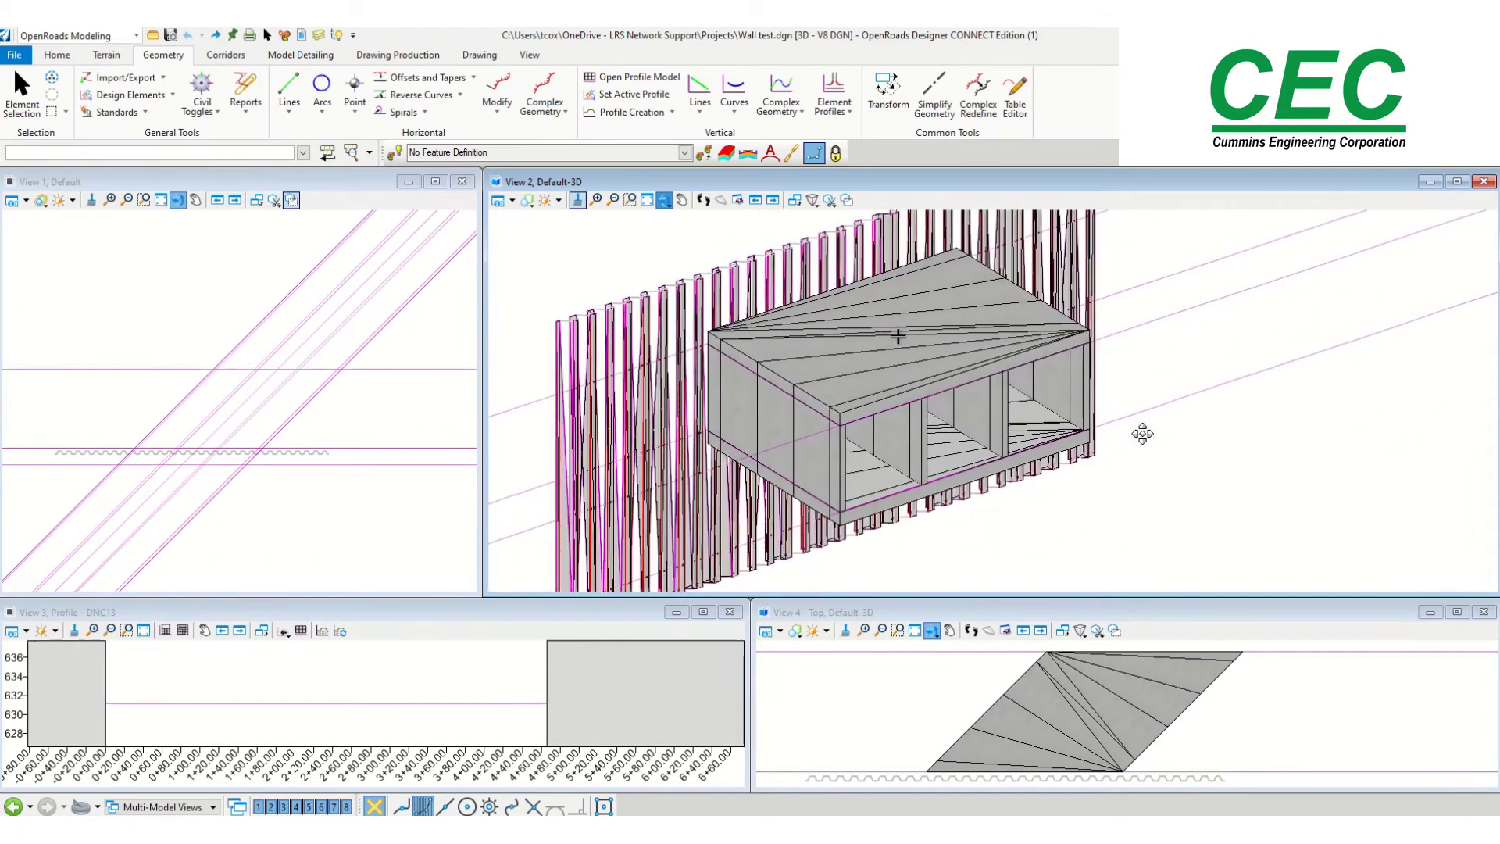
{"action": "left_click", "coordinate": [1148, 425]}
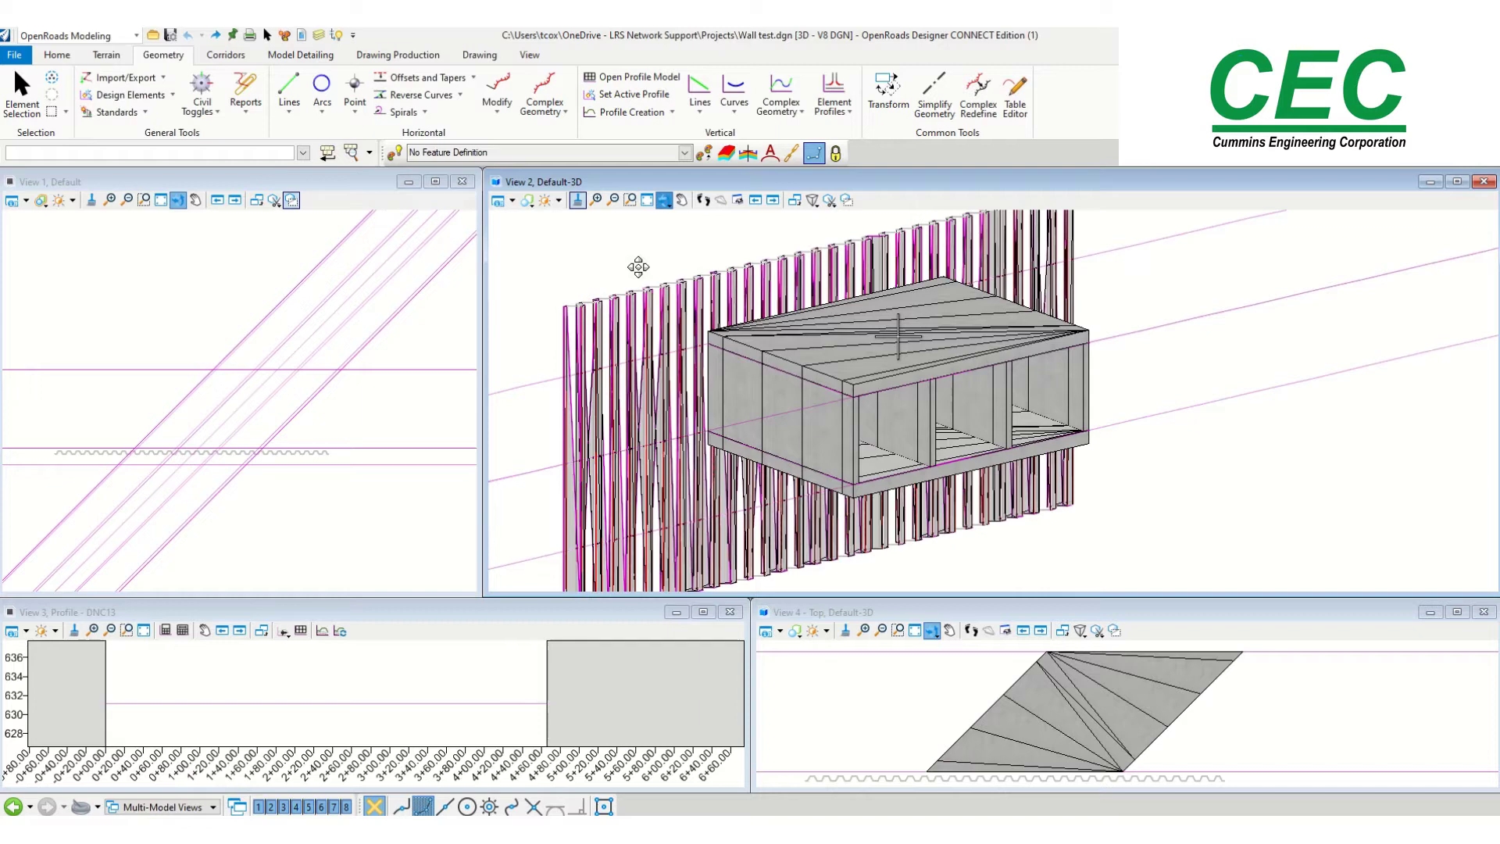
Step: Inspect the DNC13 construction line in the plan view, then select the diagonal DNC1 skew line
{"action": "key", "text": "Escape"}
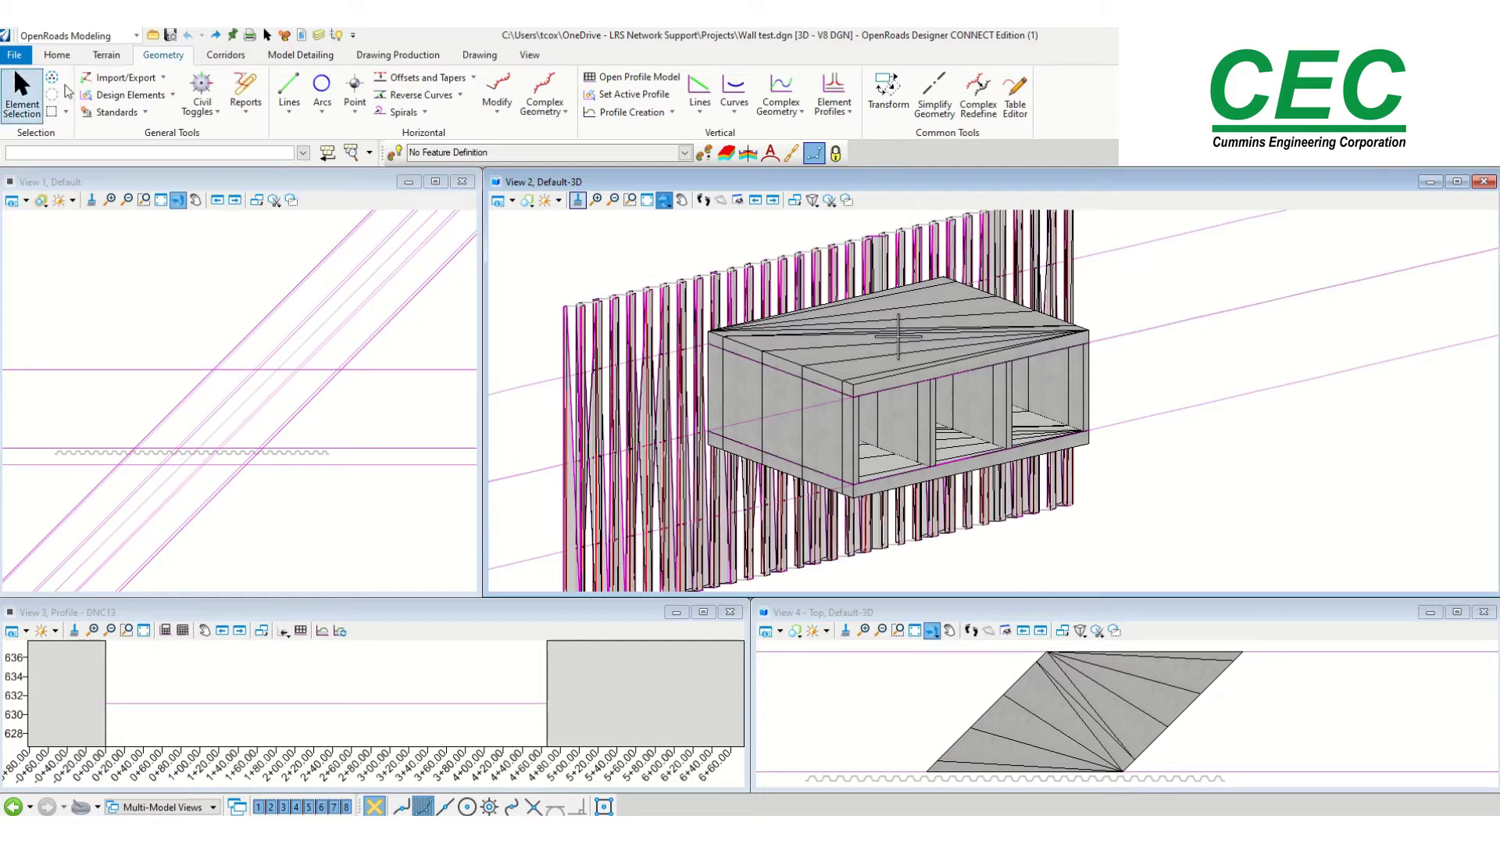
{"action": "left_click", "coordinate": [224, 291]}
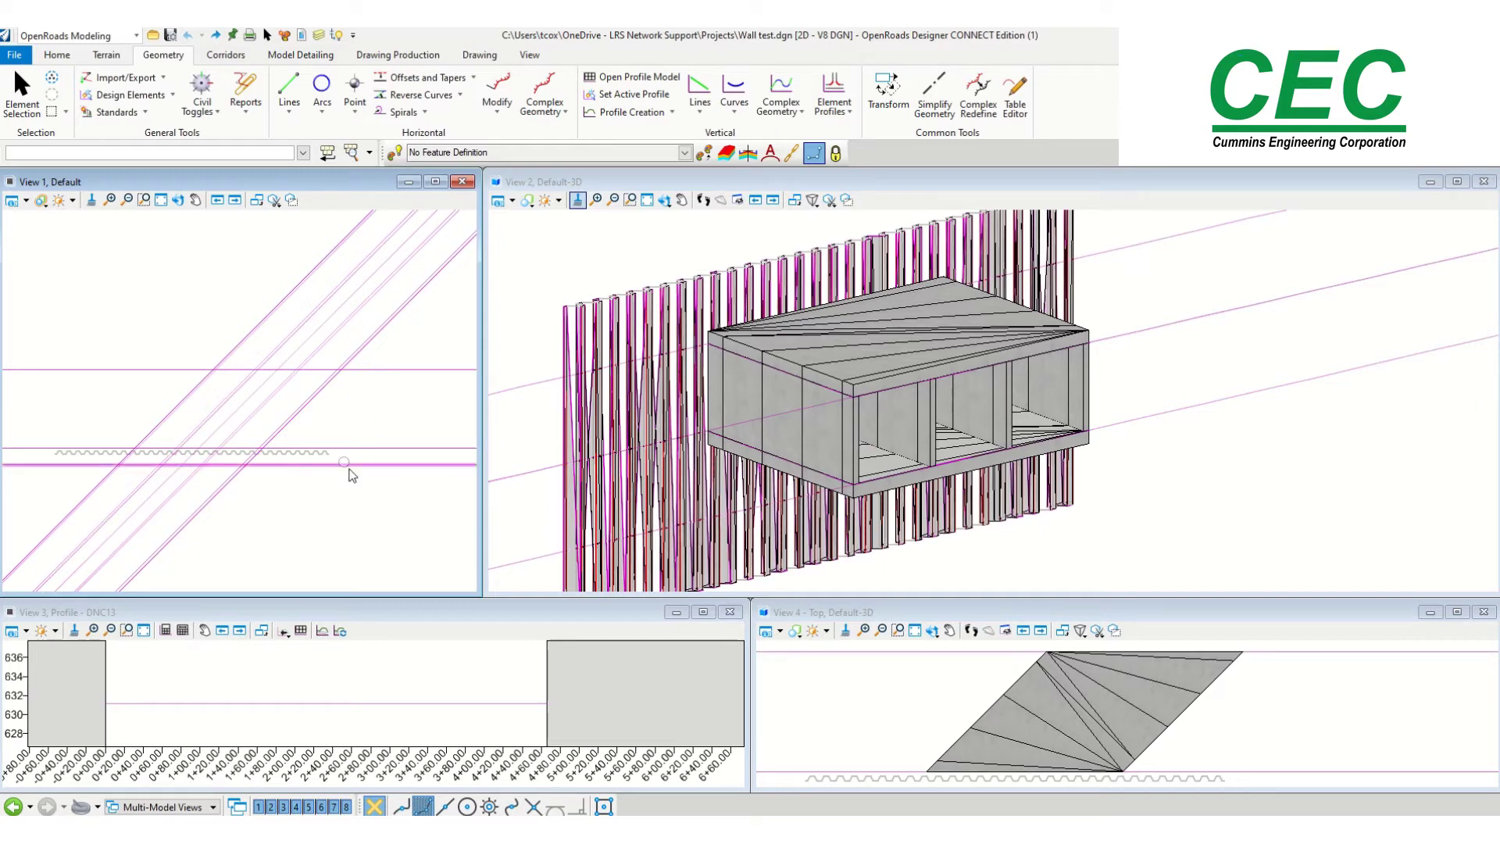
{"action": "left_click", "coordinate": [305, 464]}
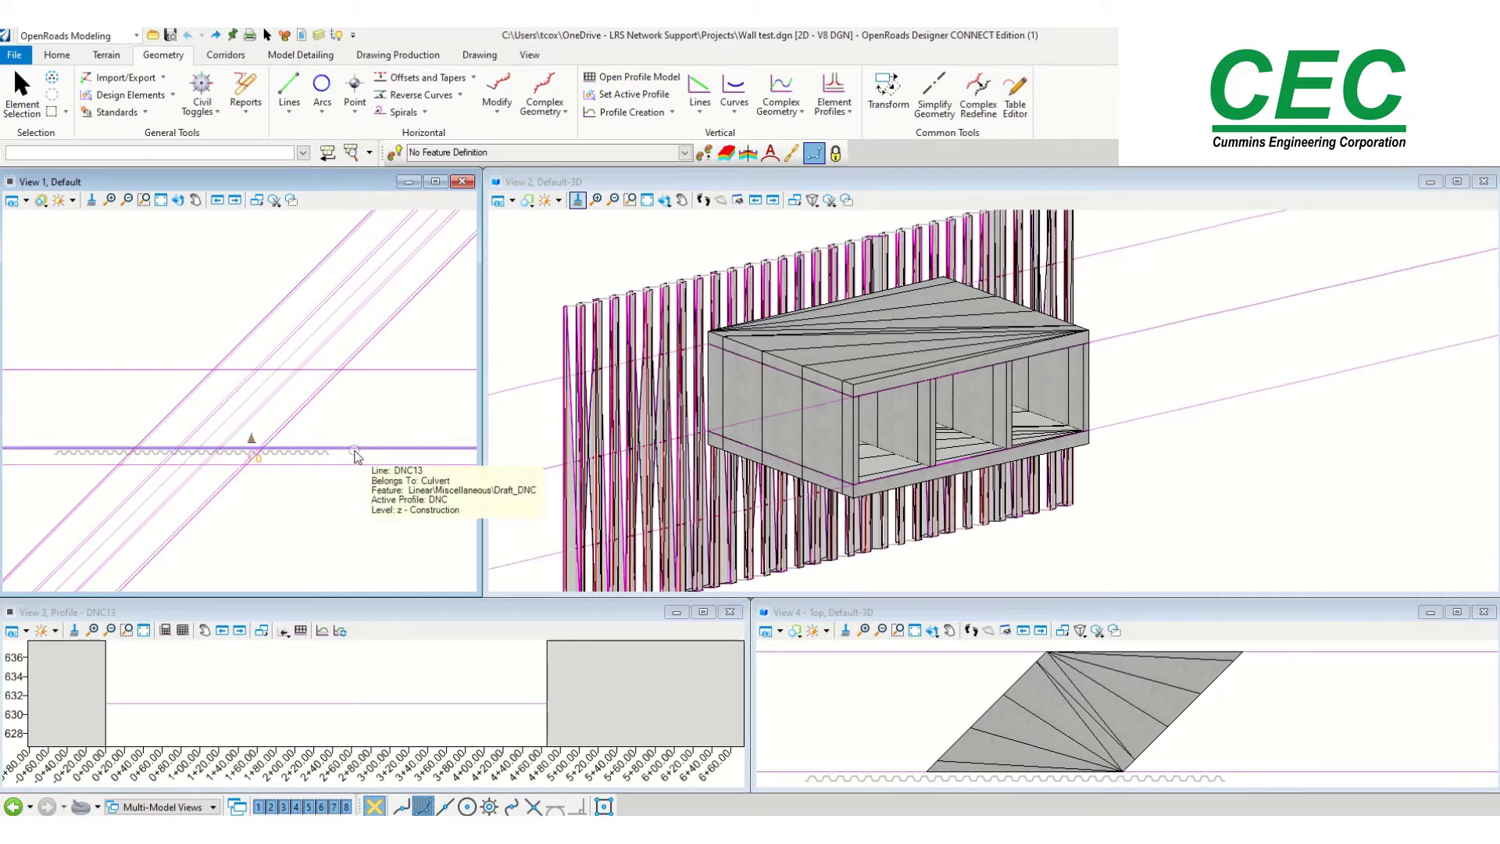
{"action": "left_click", "coordinate": [250, 453]}
{"action": "left_click", "coordinate": [303, 488]}
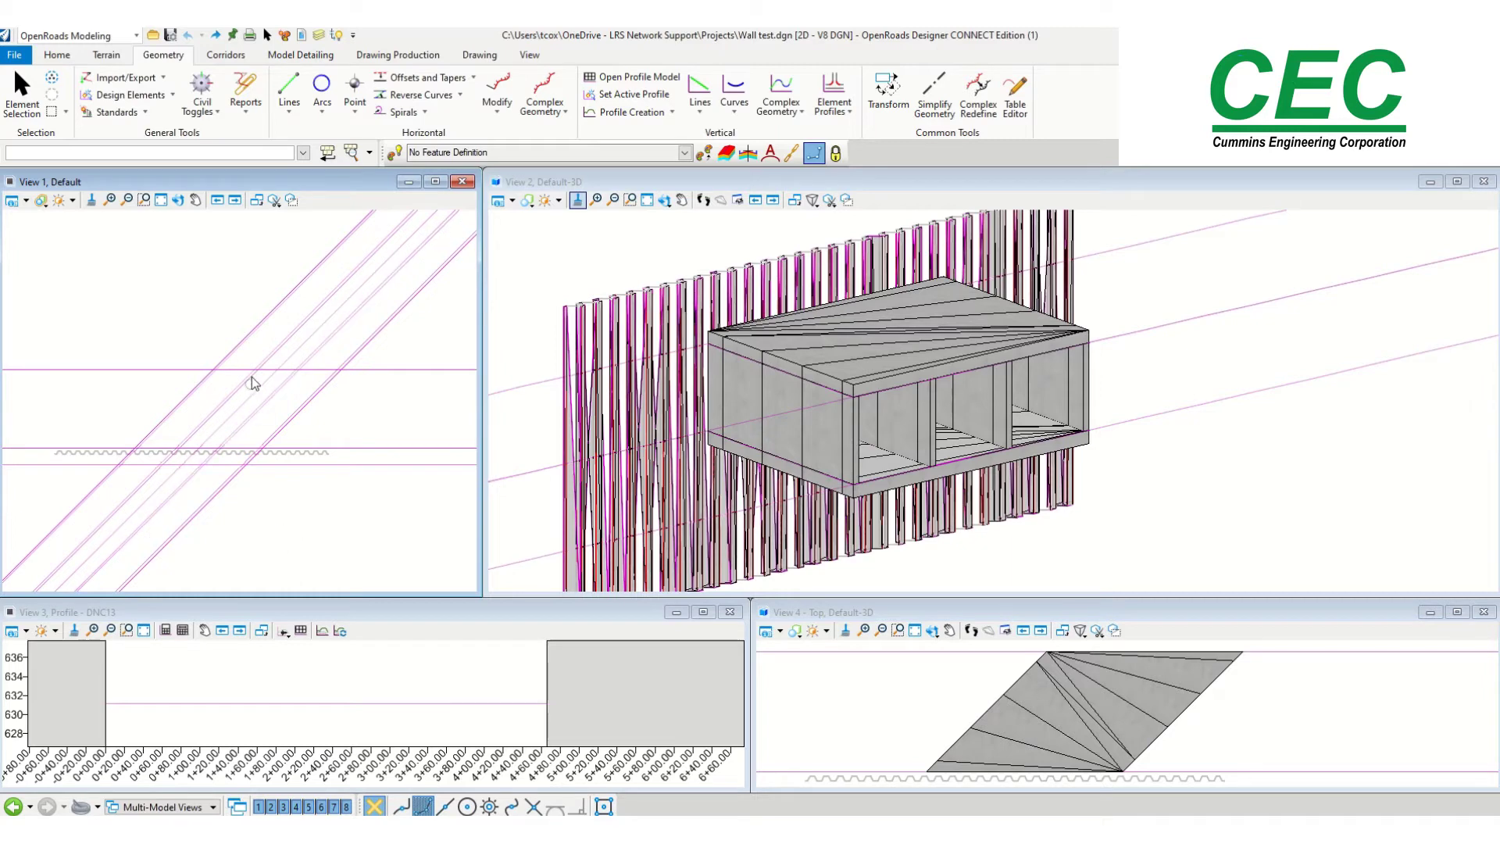
{"action": "left_click", "coordinate": [312, 346]}
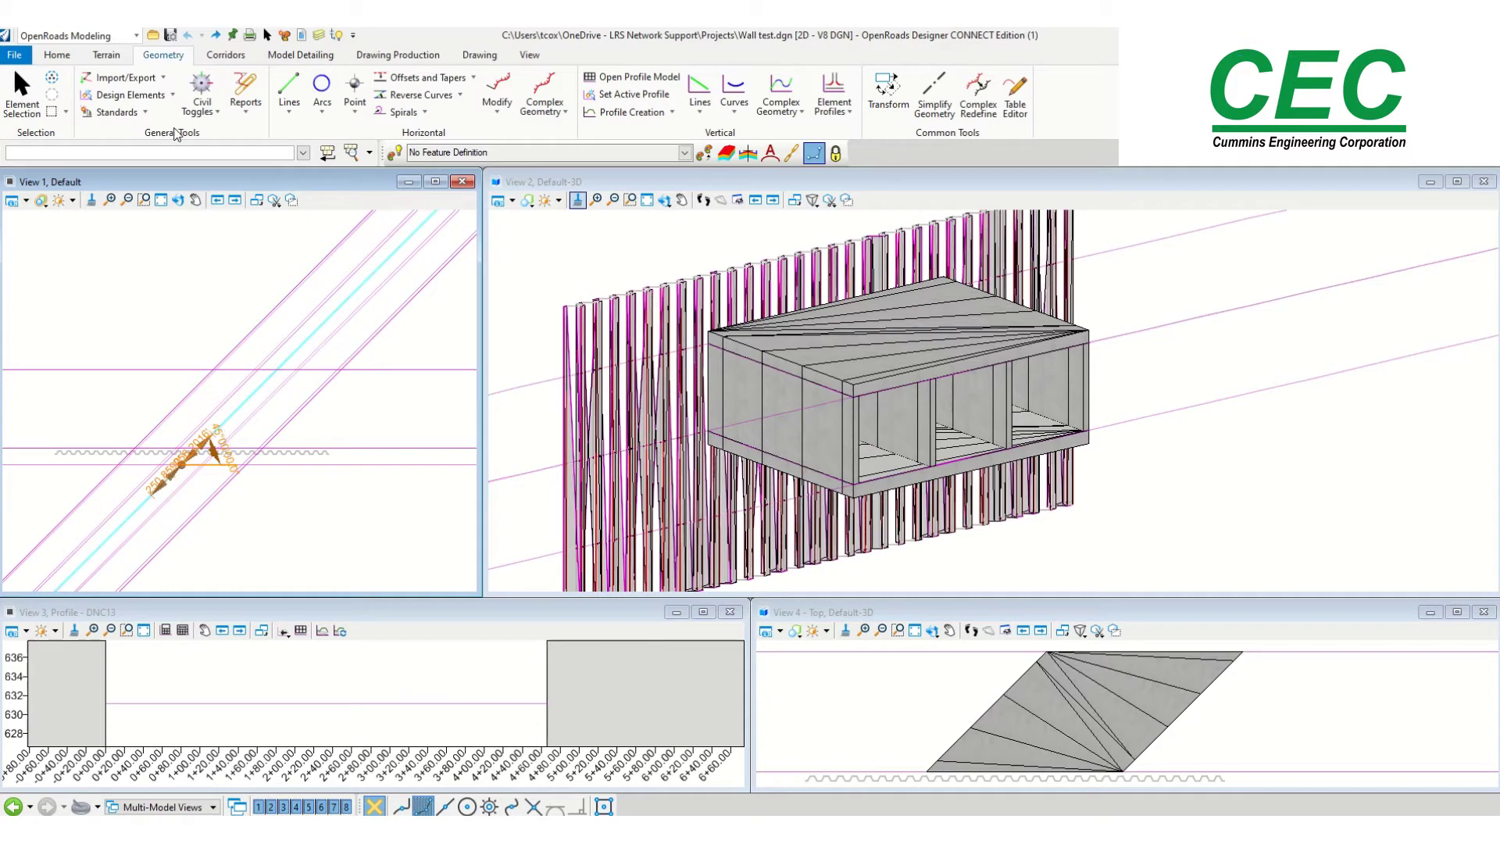
{"action": "left_click", "coordinate": [287, 105]}
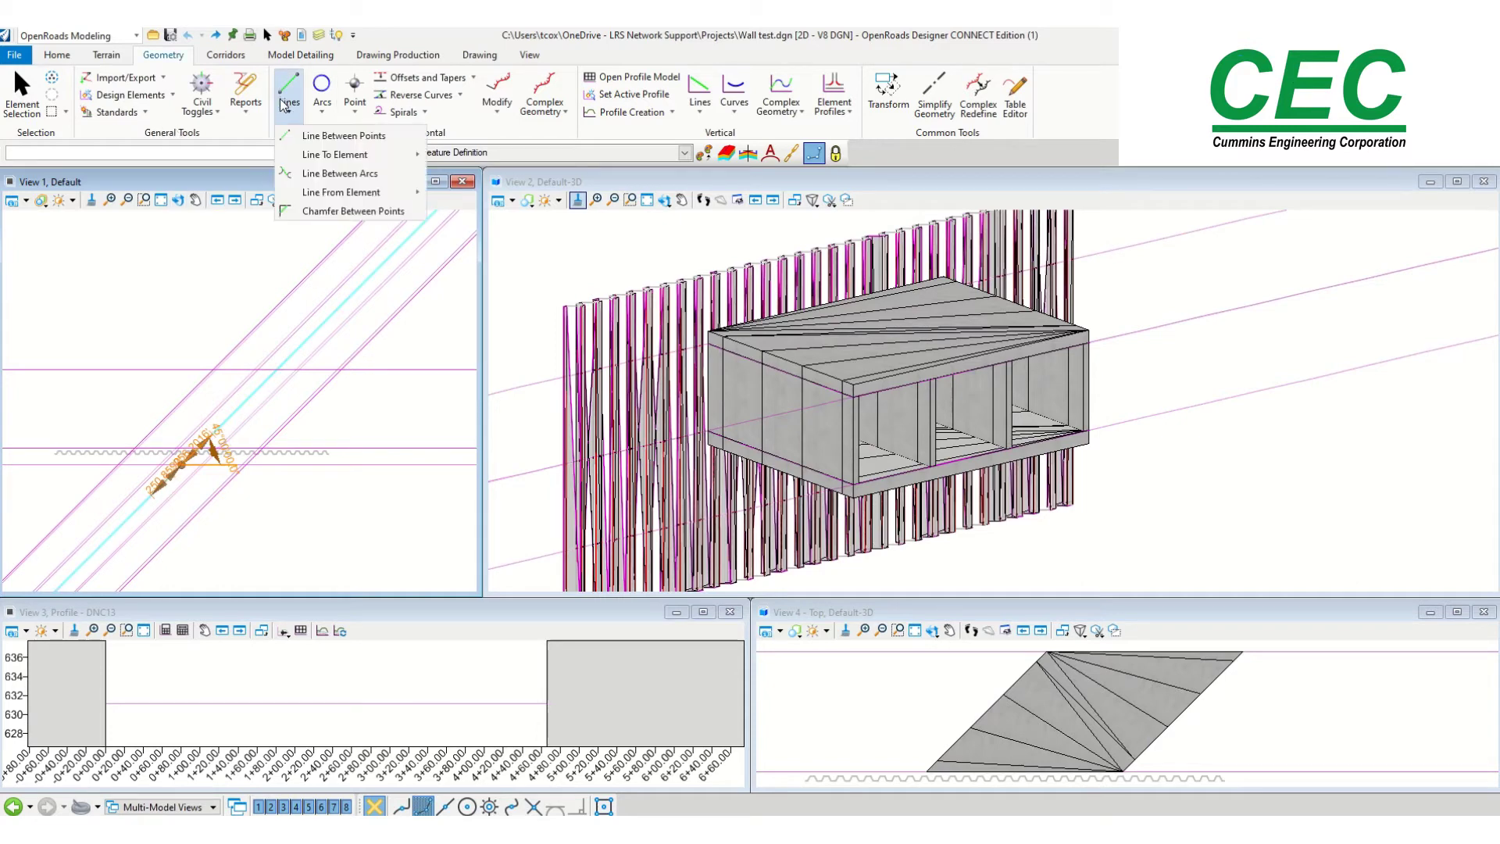
{"action": "mouse_move", "coordinate": [323, 196]}
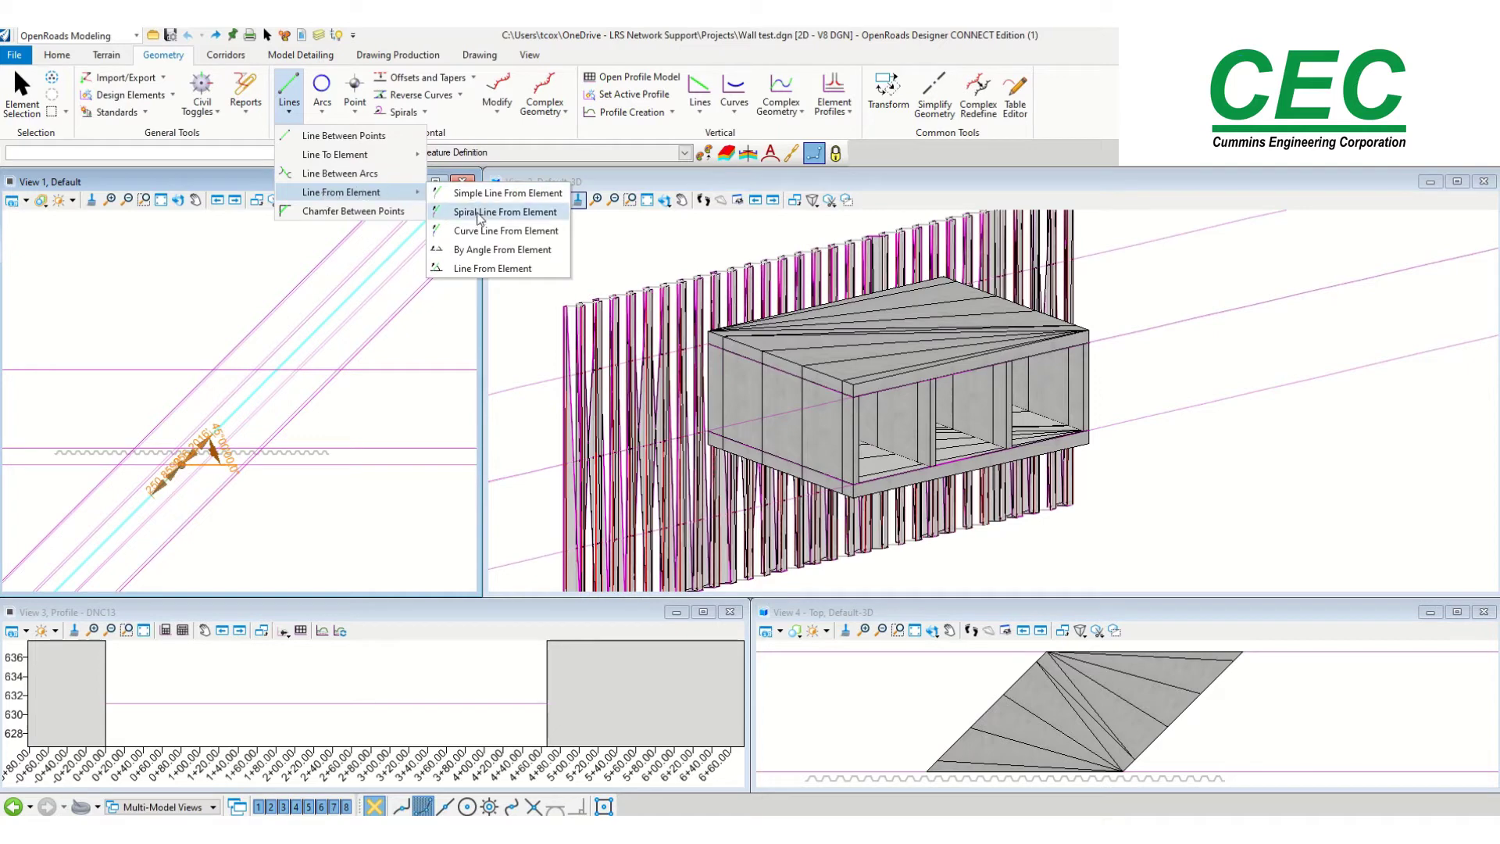
{"action": "left_click", "coordinate": [488, 249]}
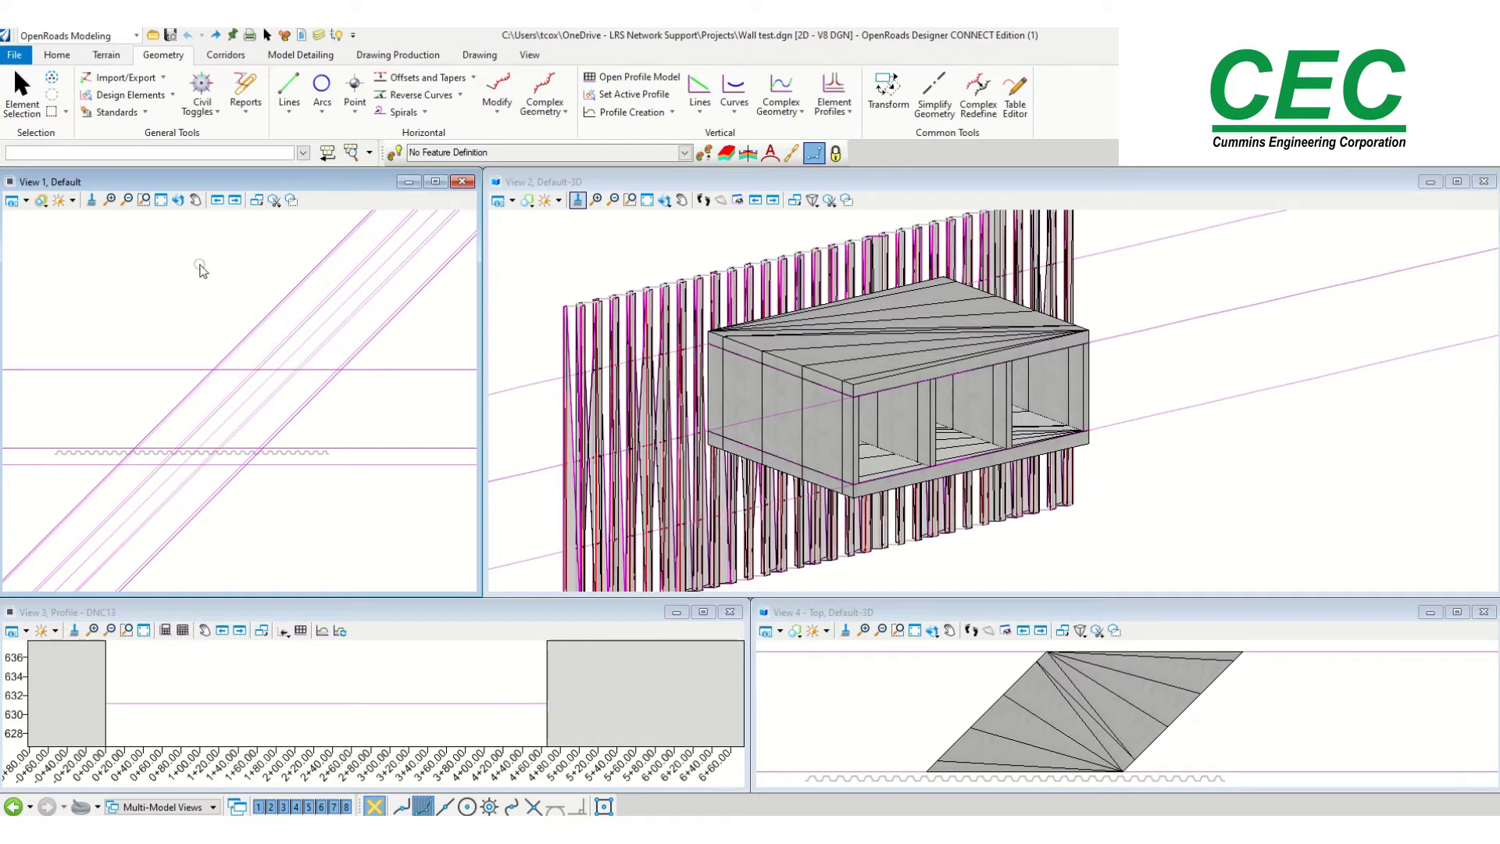
{"action": "left_click", "coordinate": [24, 105]}
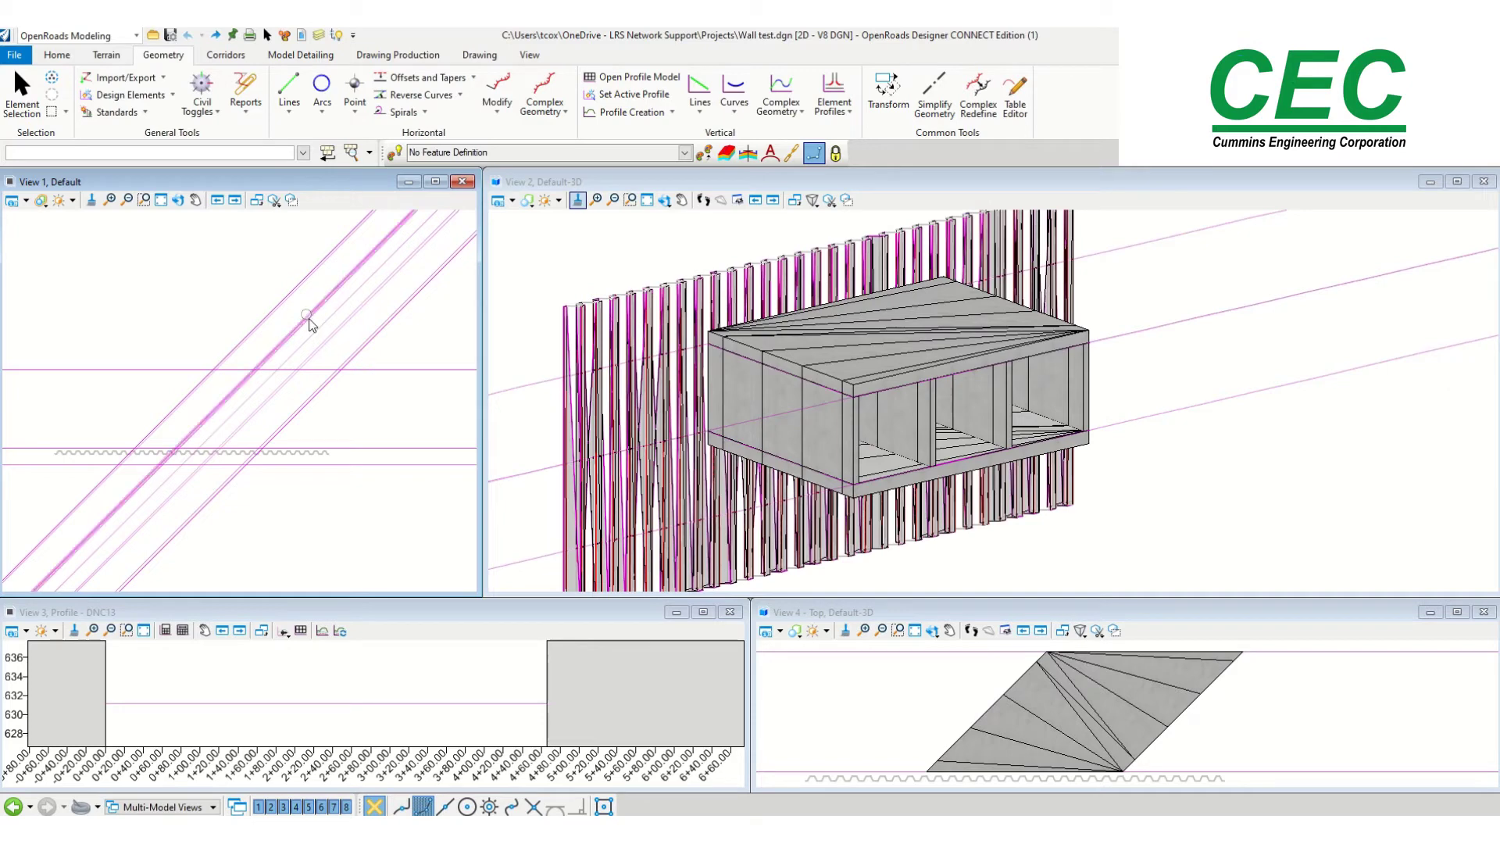
Step: Change the culvert's skew line angle from 45° to 20° and zoom out to see the longer culvert
{"action": "left_click", "coordinate": [339, 310]}
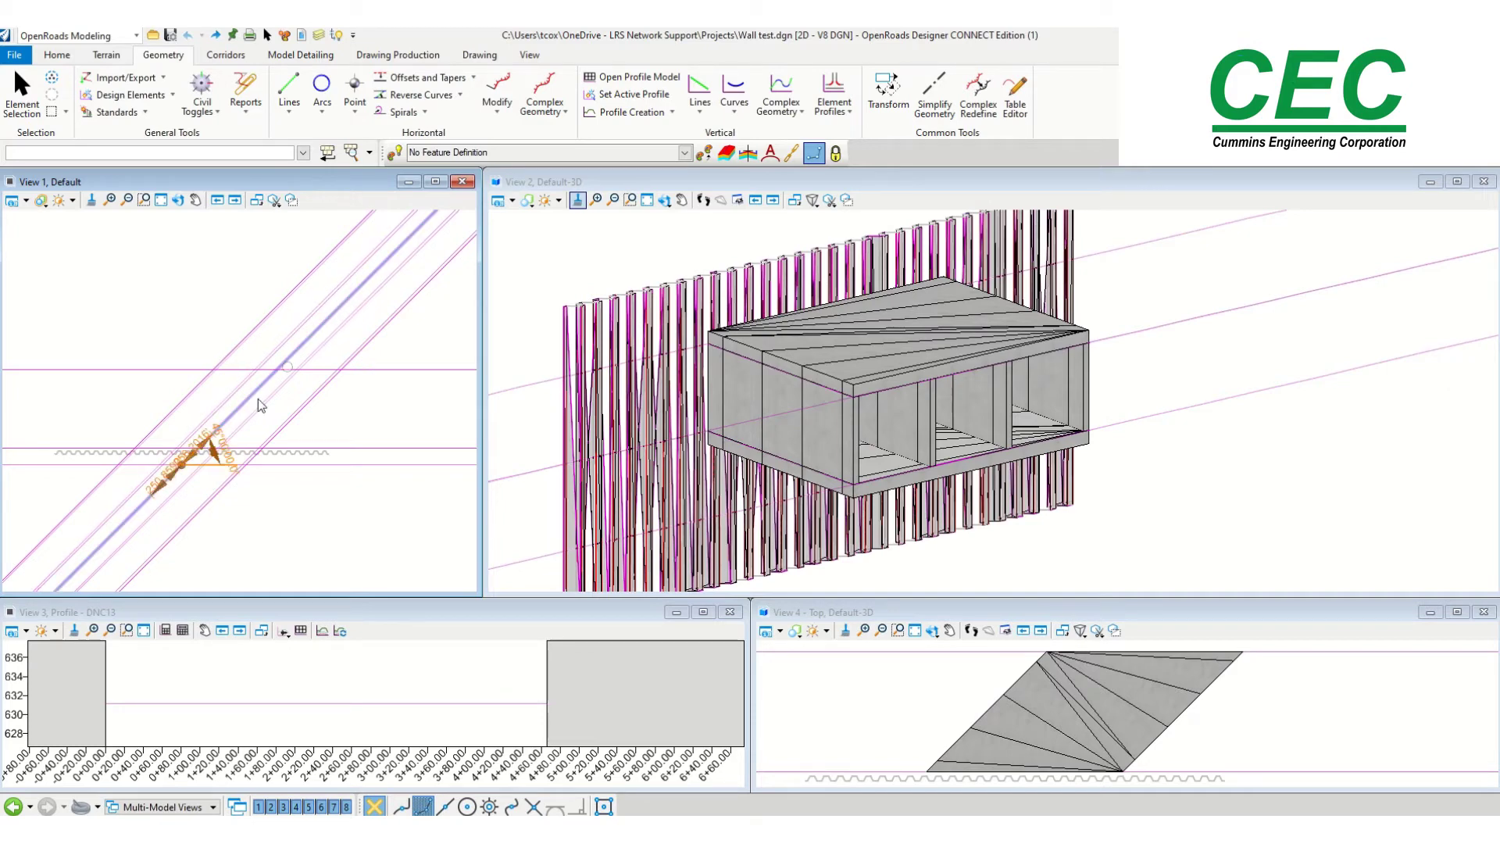
{"action": "left_click", "coordinate": [222, 439]}
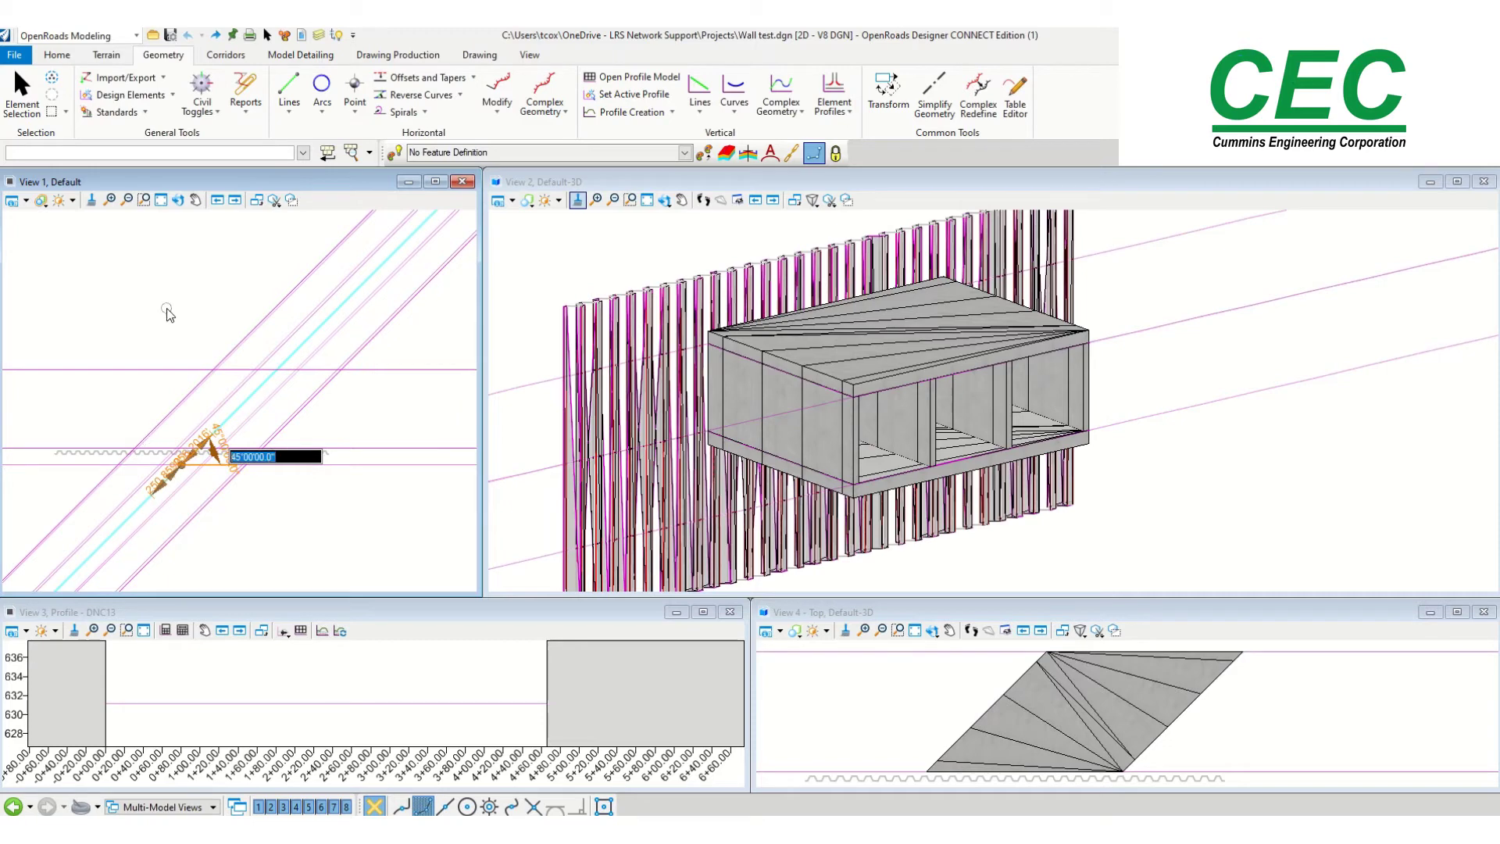
{"action": "type", "text": "20"}
{"action": "key", "text": "Return"}
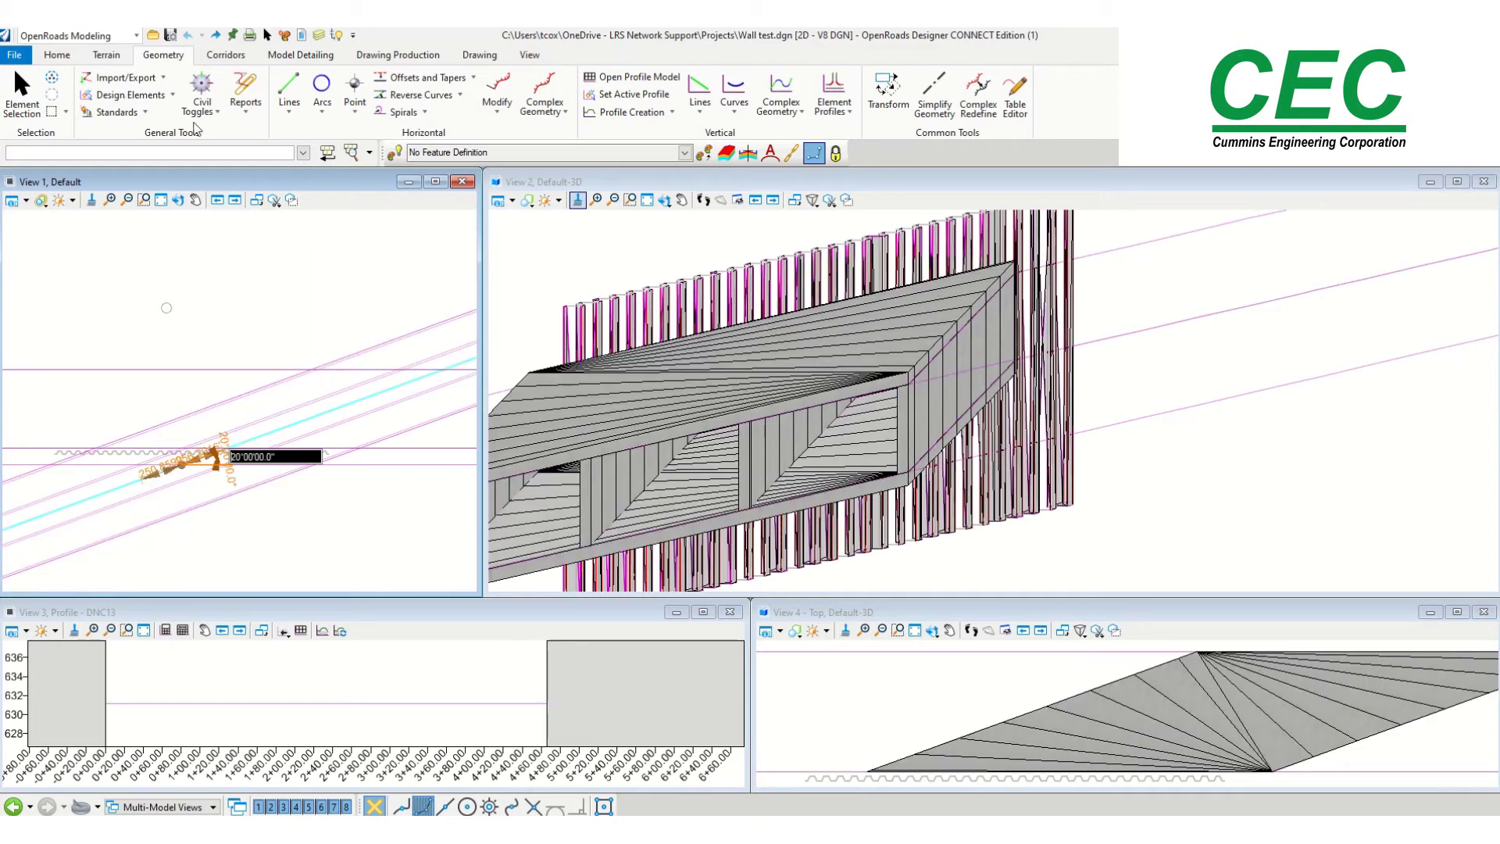
{"action": "left_click", "coordinate": [1236, 371]}
{"action": "scroll", "coordinate": [1278, 361], "scroll_direction": "down", "scroll_amount": 1}
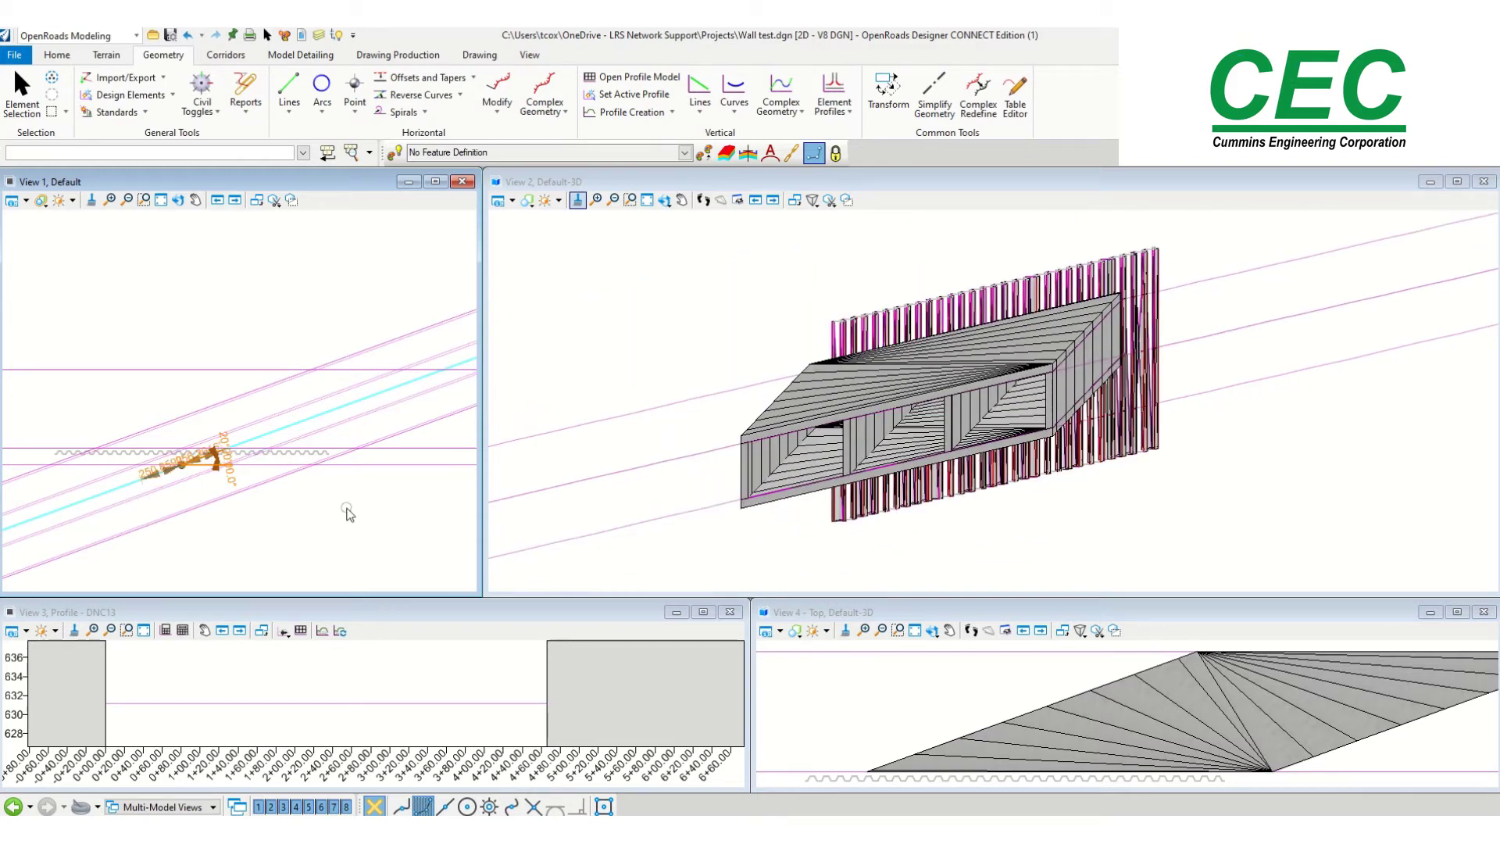
{"action": "scroll", "coordinate": [1025, 686], "scroll_direction": "down", "scroll_amount": 1}
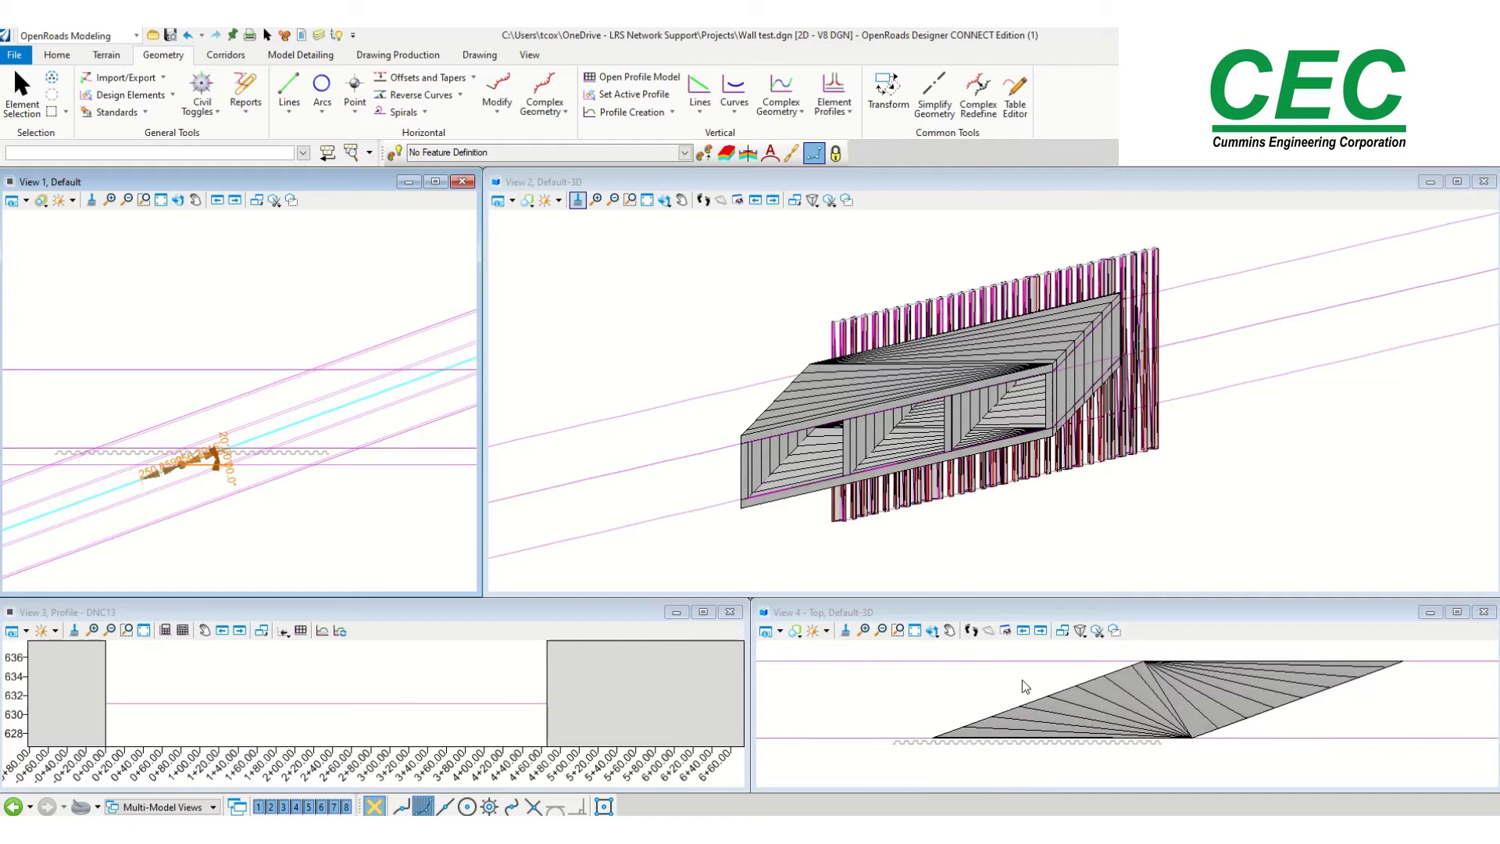
Step: Zoom View 1 around the wall to inspect the 20° skewed culvert
{"action": "scroll", "coordinate": [1029, 686], "scroll_direction": "down", "scroll_amount": 1}
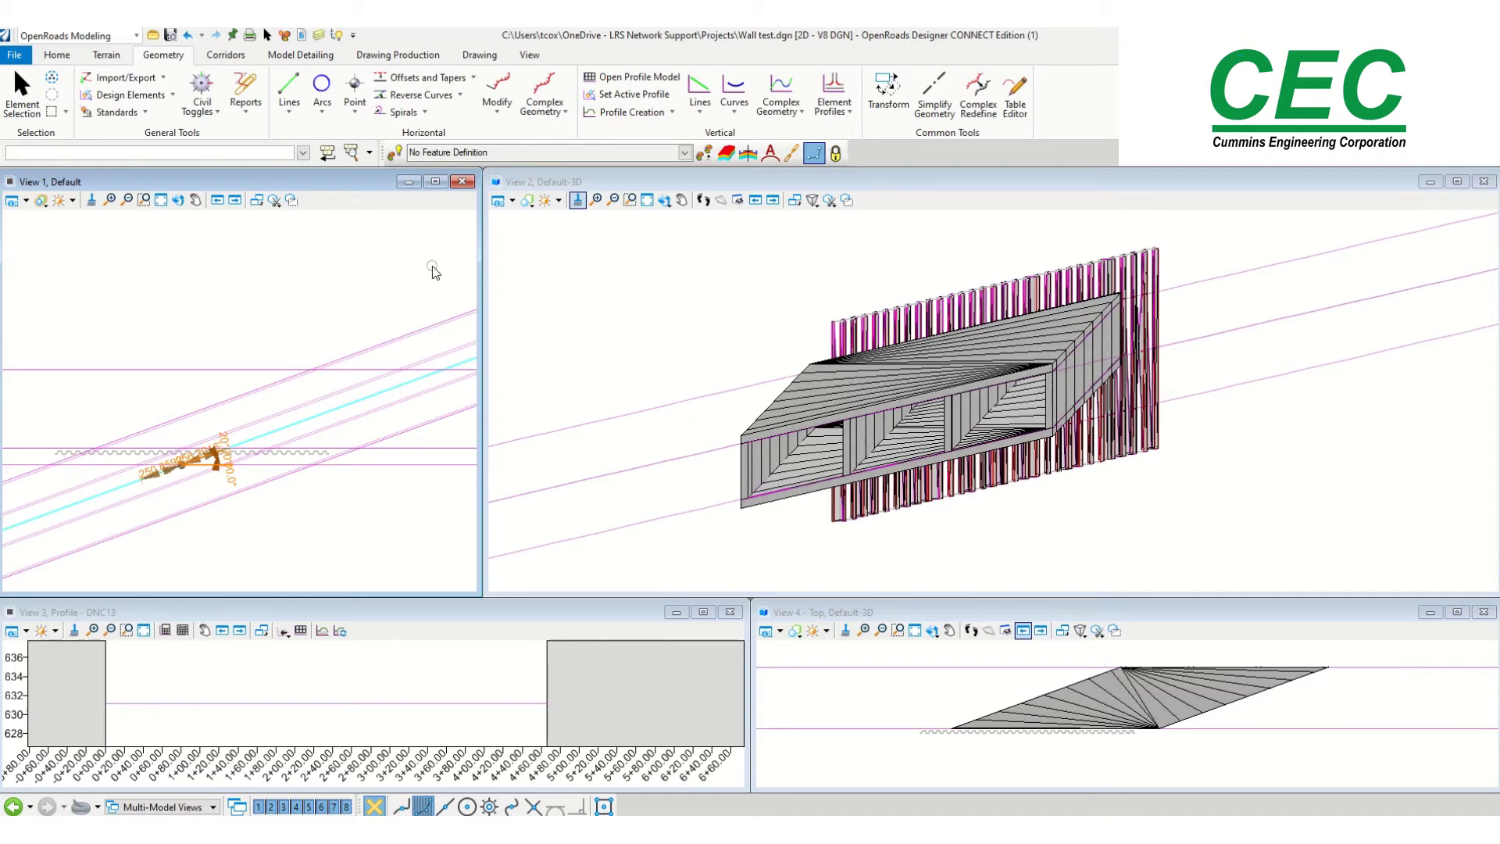
{"action": "scroll", "coordinate": [214, 468], "scroll_direction": "up", "scroll_amount": 3}
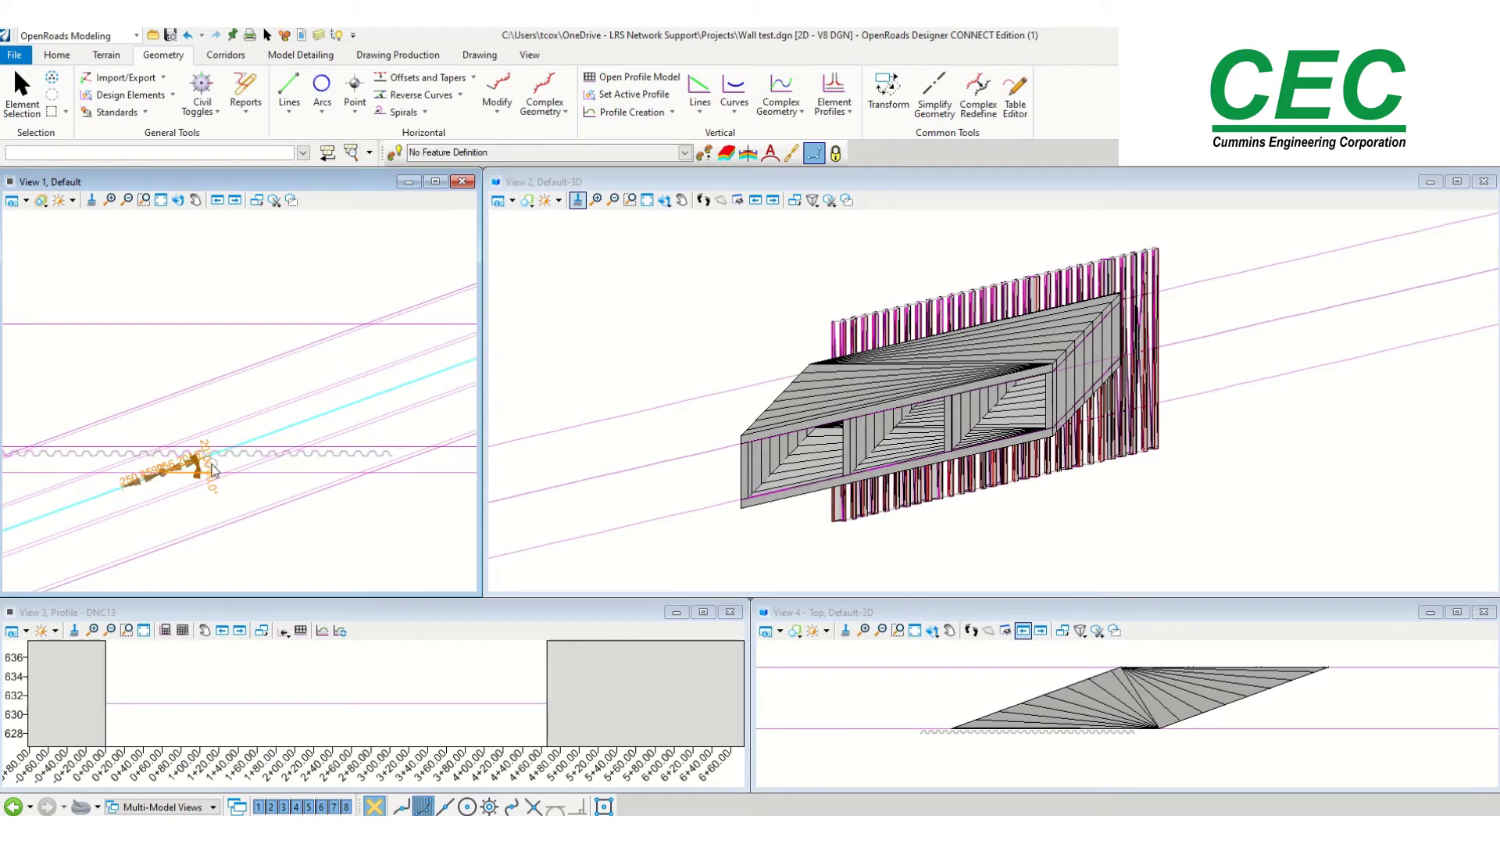
Step: Restore the culvert skew angle from 20° to 45° and deselect the culvert
{"action": "key", "text": "Down"}
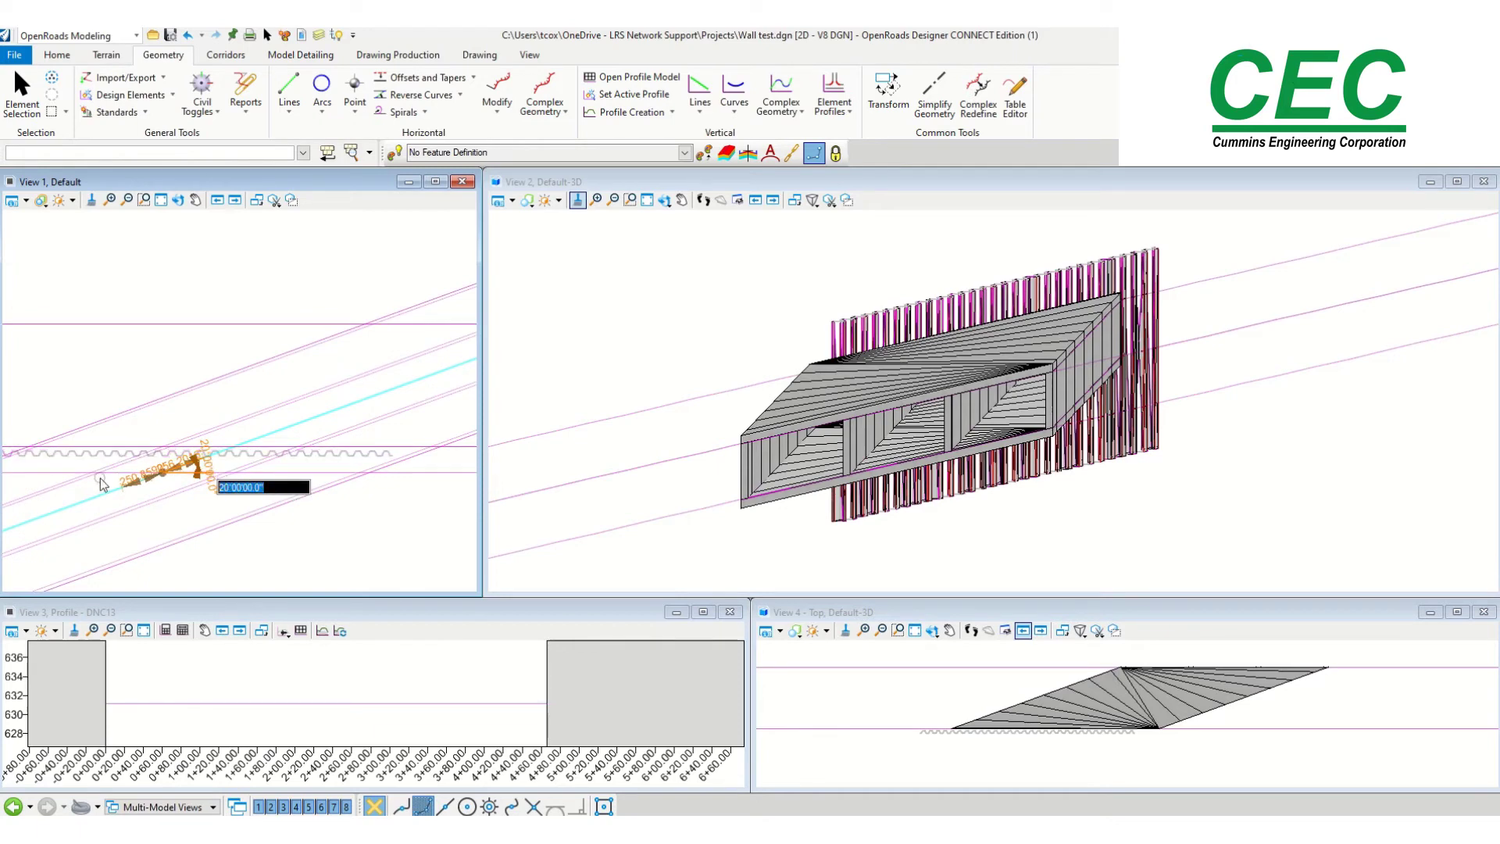
{"action": "type", "text": "45"}
{"action": "key", "text": "Return"}
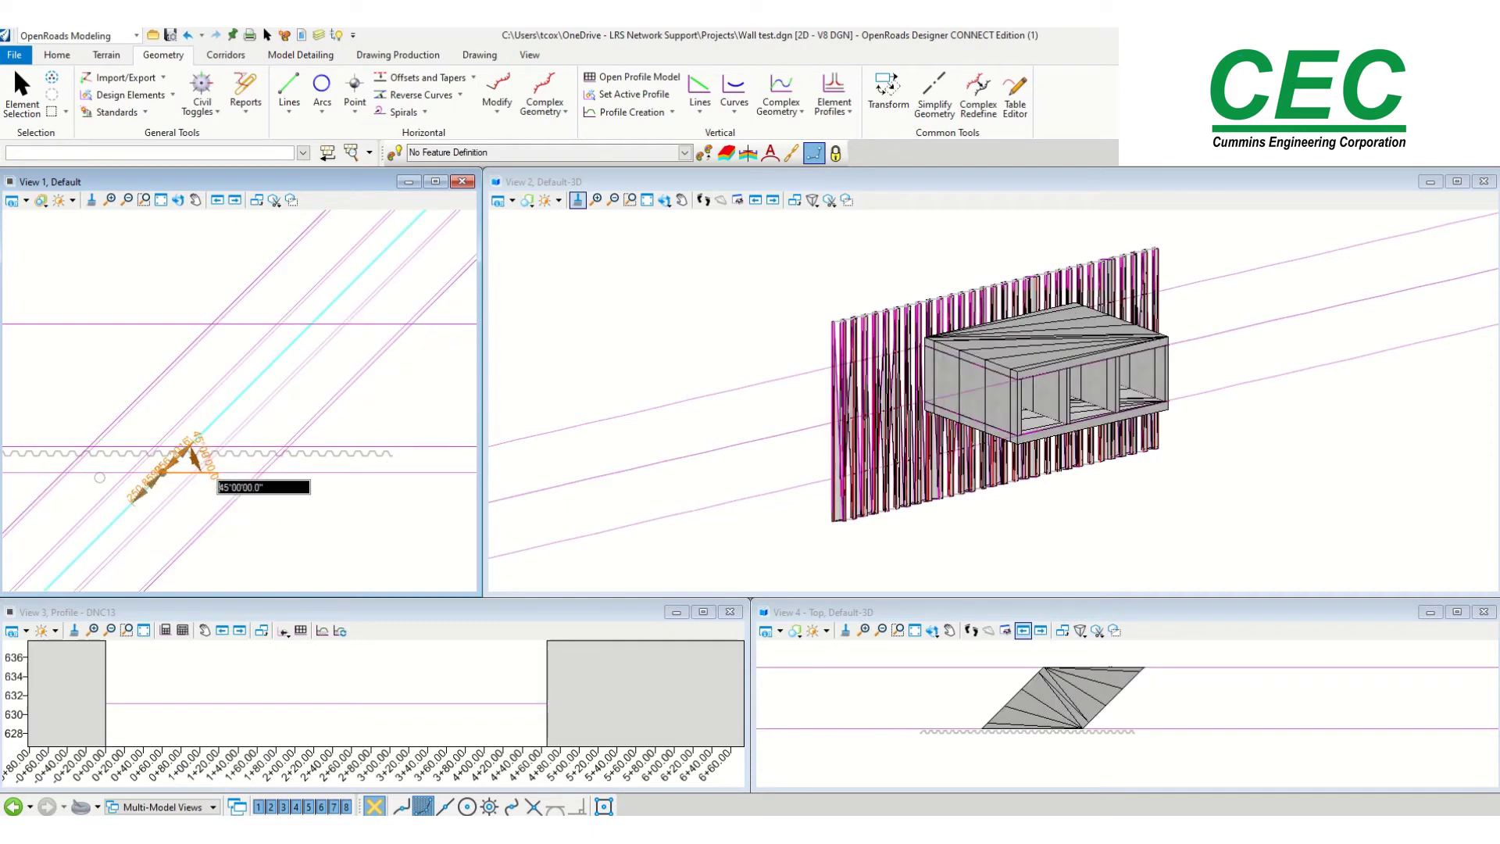
{"action": "left_click", "coordinate": [237, 252]}
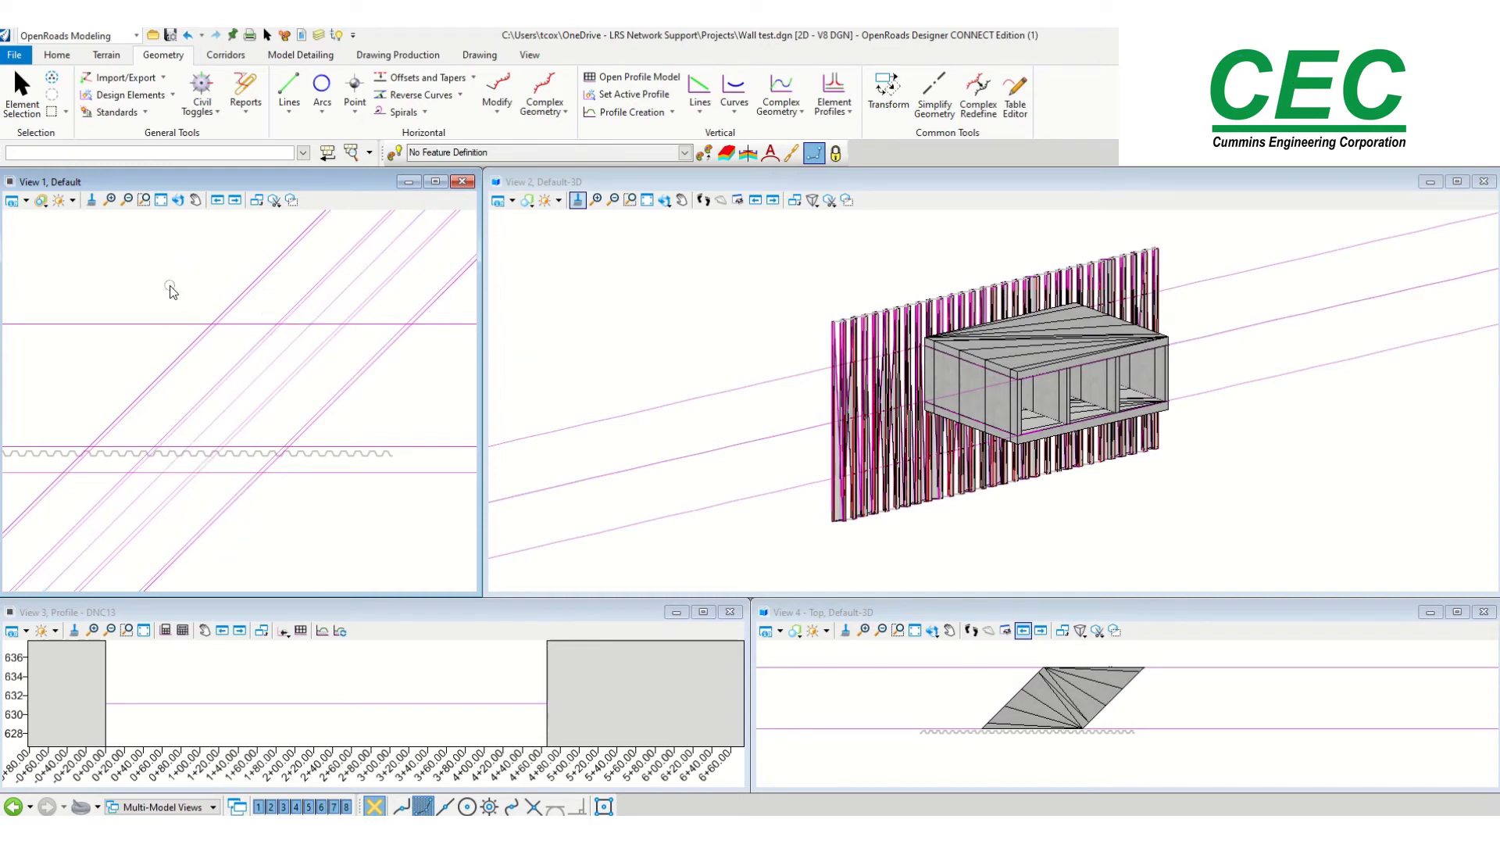
Step: Select construction line DNC12 and look at its context menu options
{"action": "left_click", "coordinate": [151, 324]}
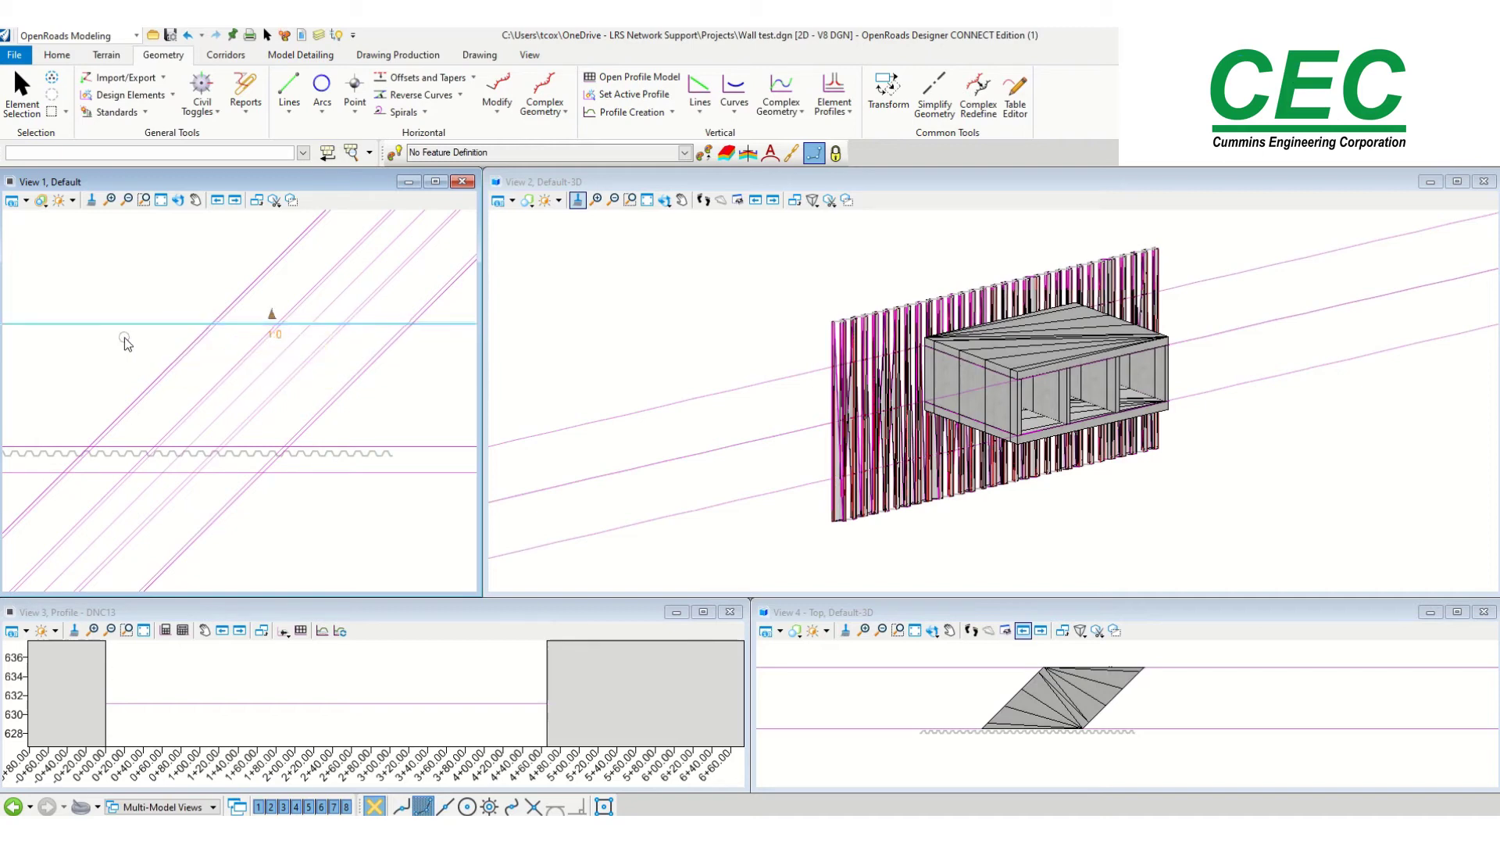
{"action": "mouse_move", "coordinate": [158, 324]}
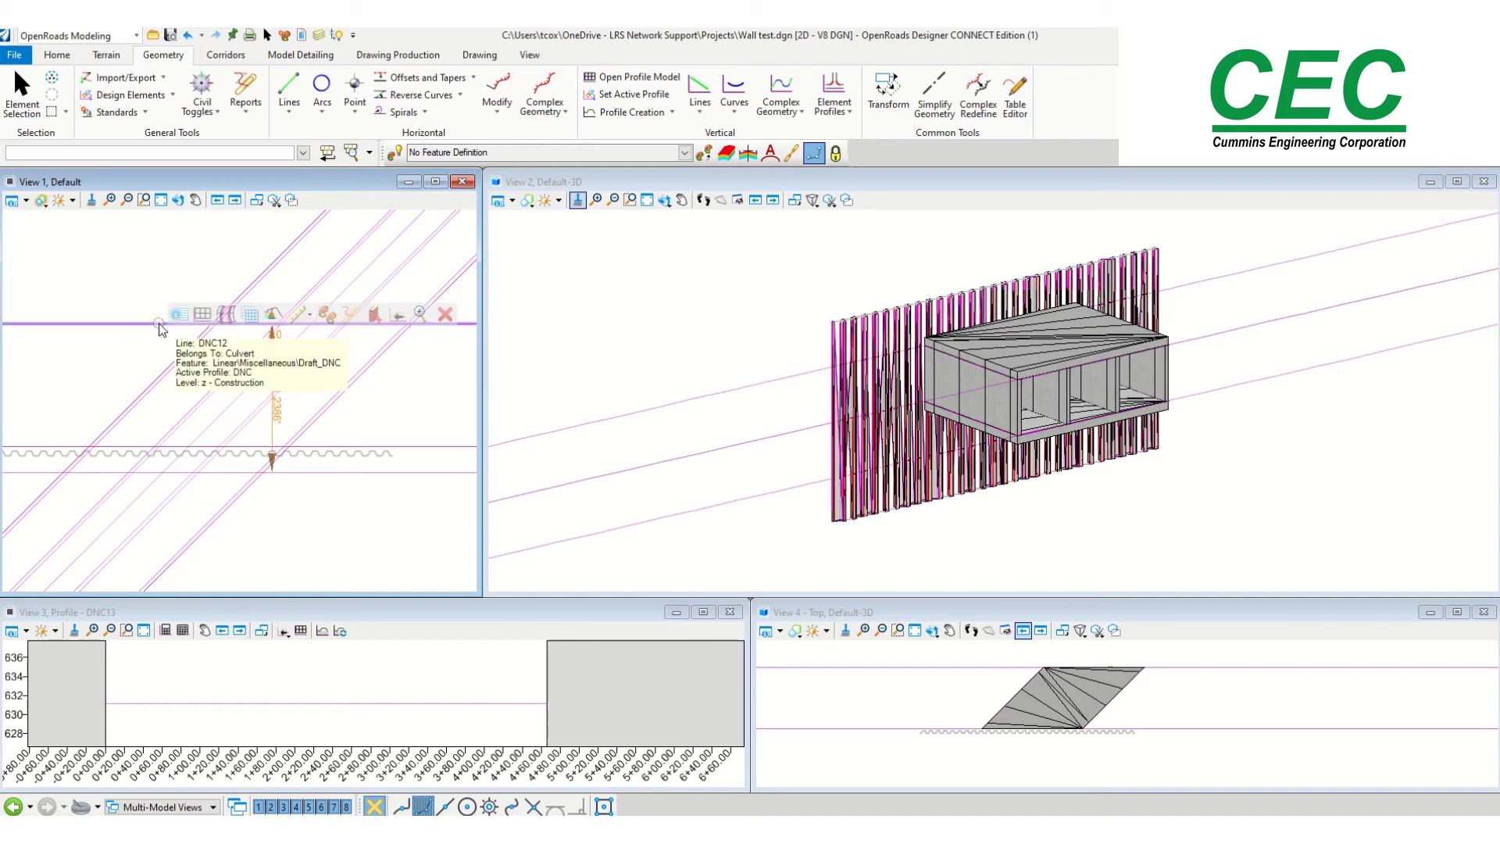
{"action": "right_click", "coordinate": [158, 327]}
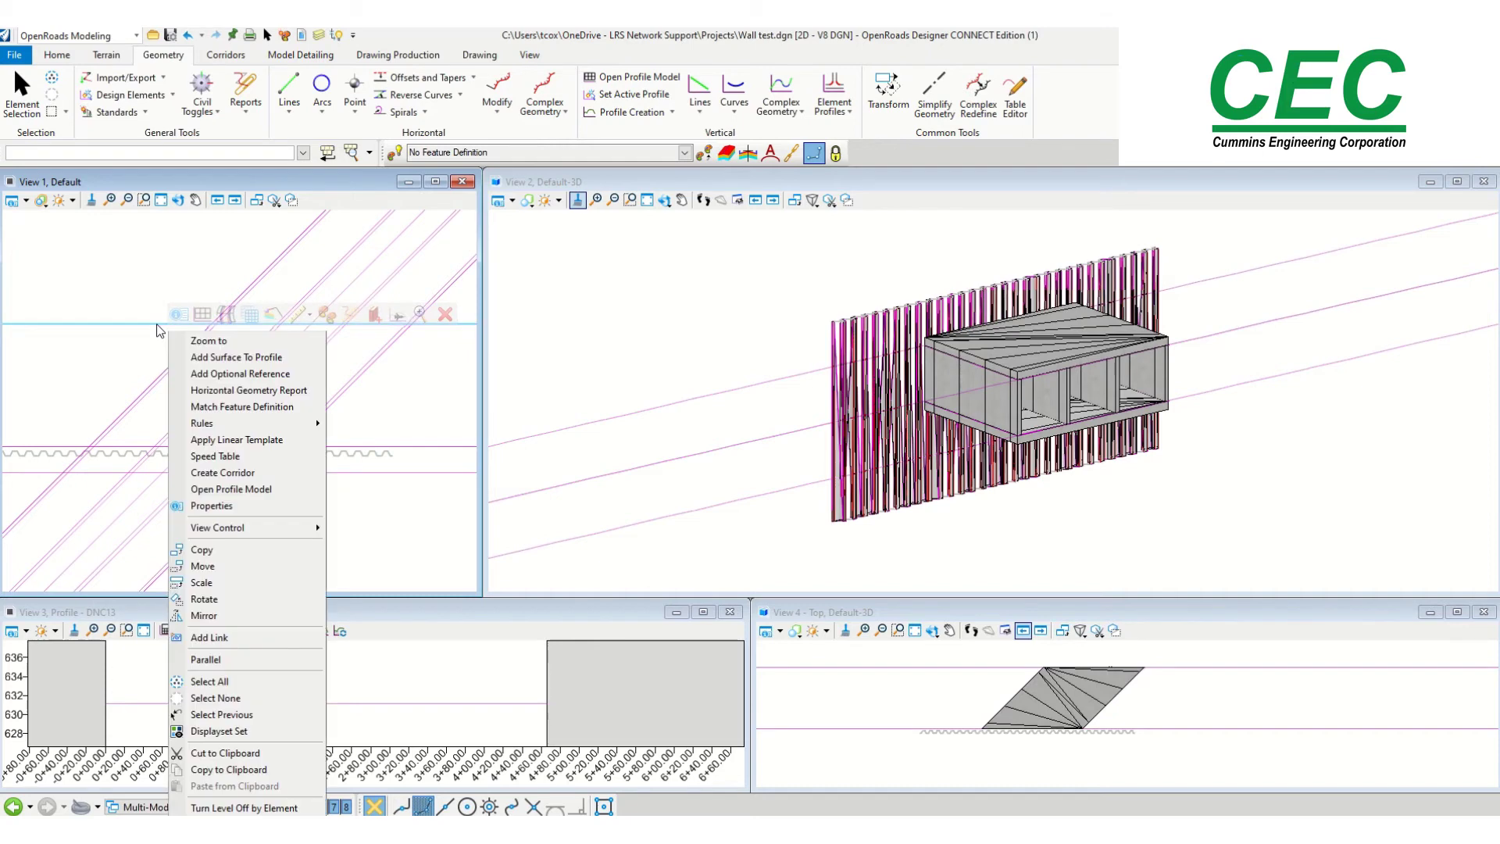
{"action": "key", "text": "Escape"}
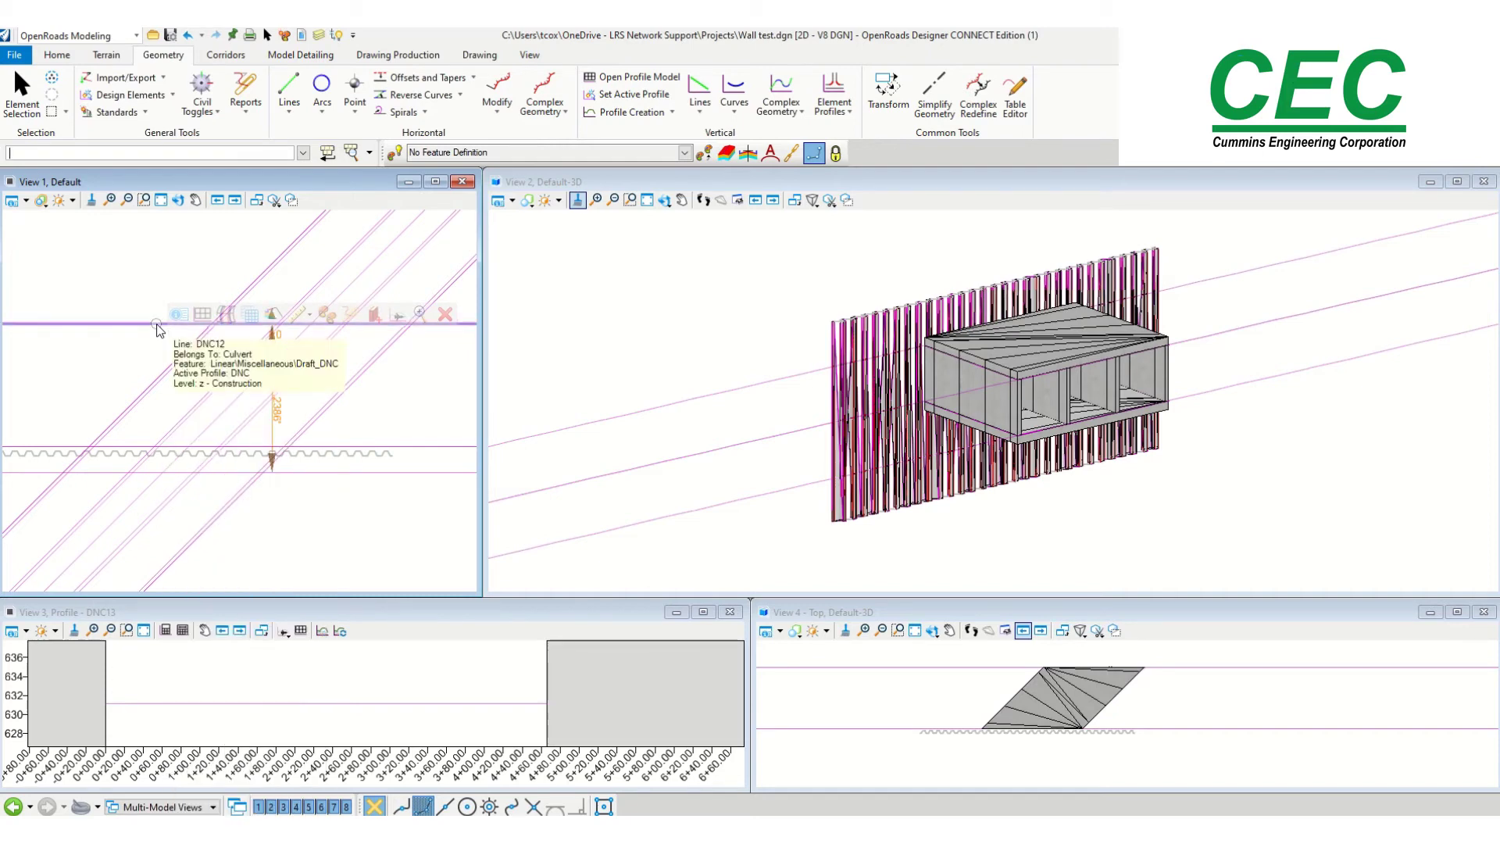
{"action": "right_click", "coordinate": [156, 324]}
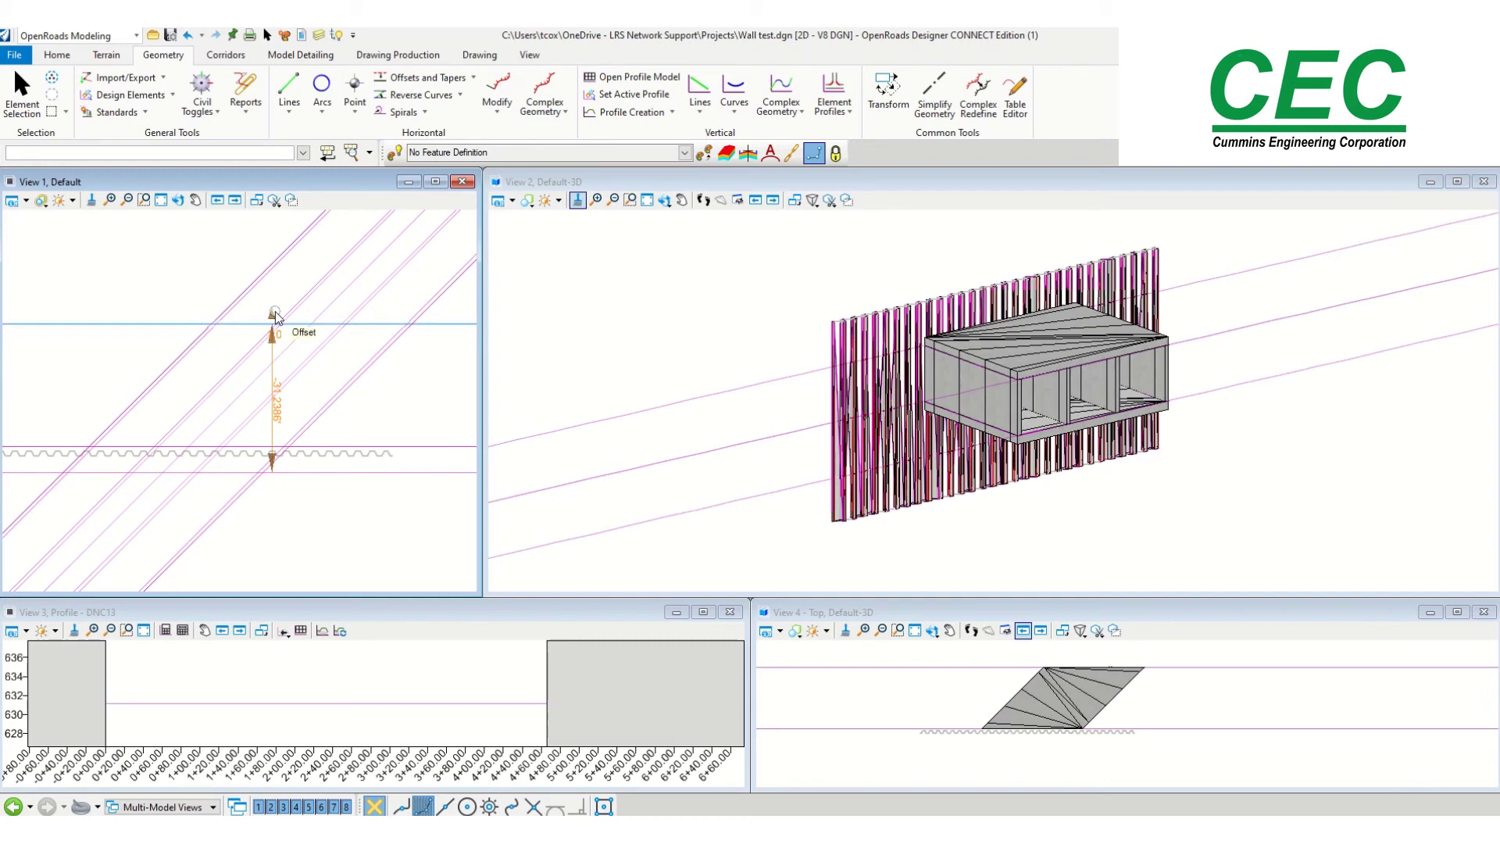
Step: Set the construction line's offset to -50 to lengthen the 3D box culvert
{"action": "left_click", "coordinate": [272, 314]}
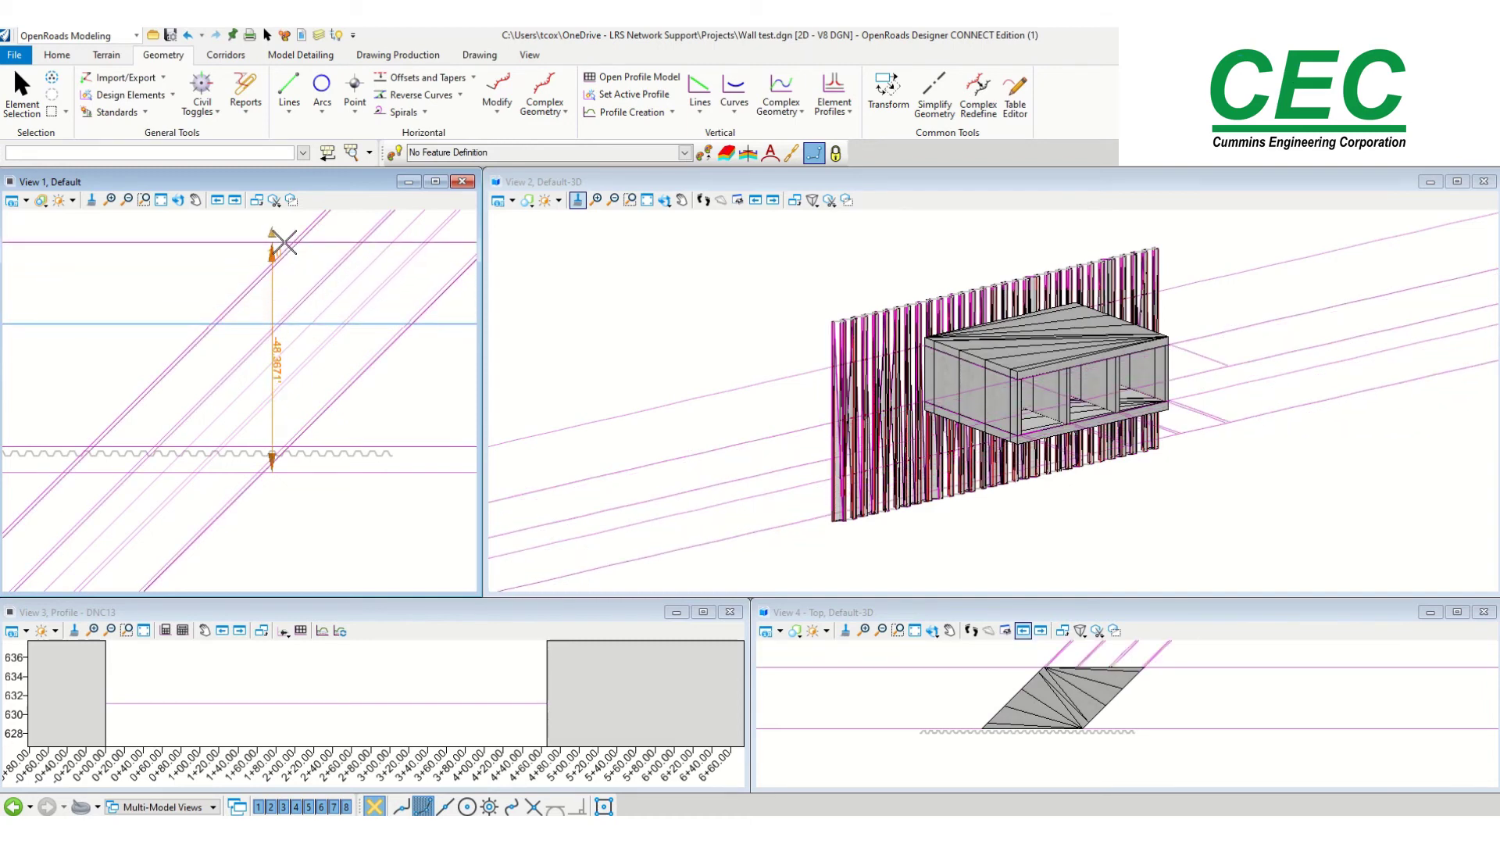
{"action": "right_click", "coordinate": [285, 242]}
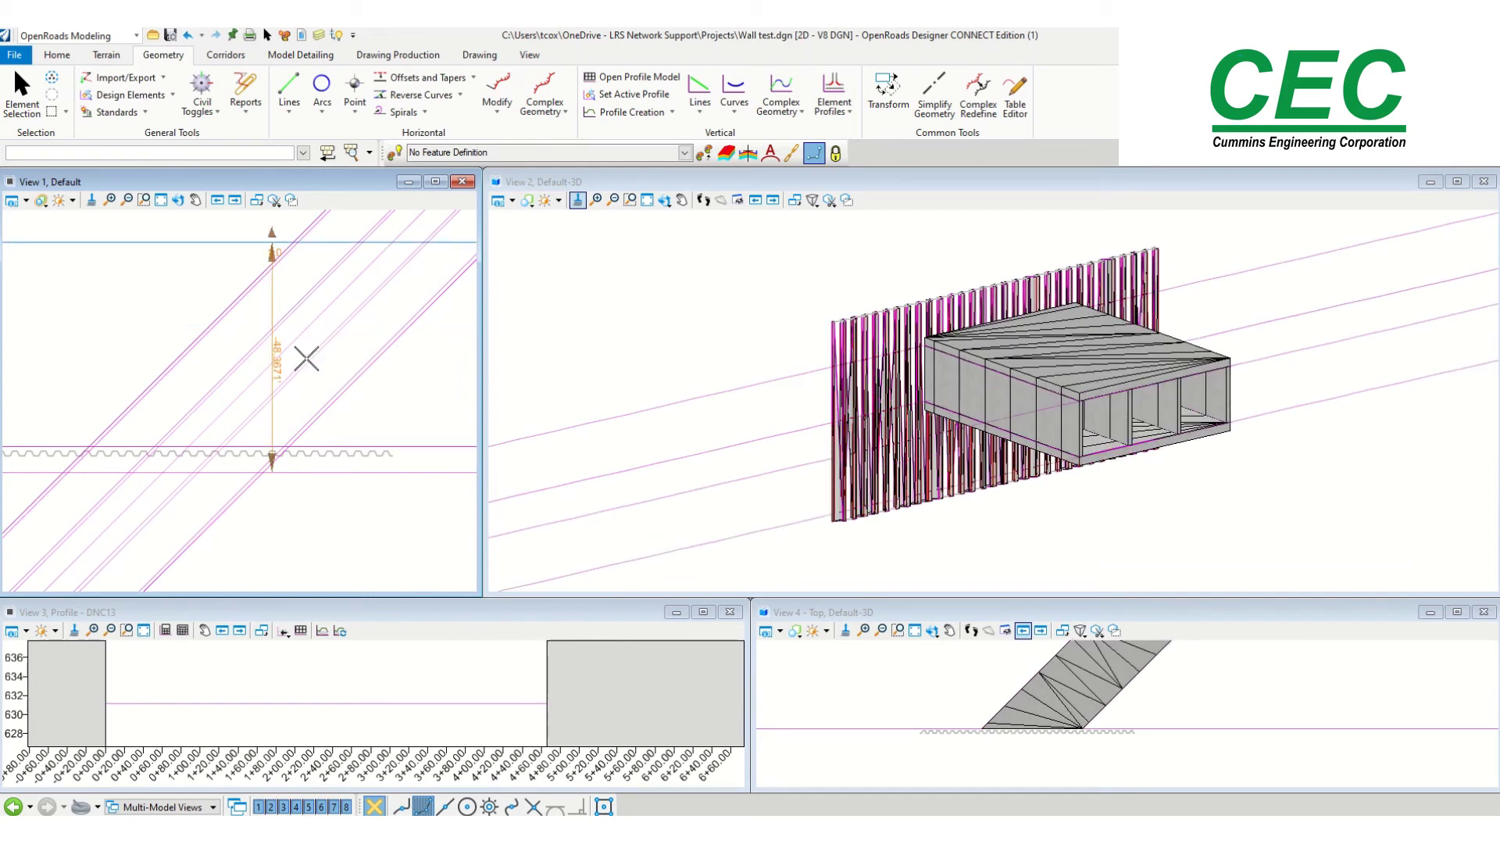
{"action": "left_click", "coordinate": [278, 353]}
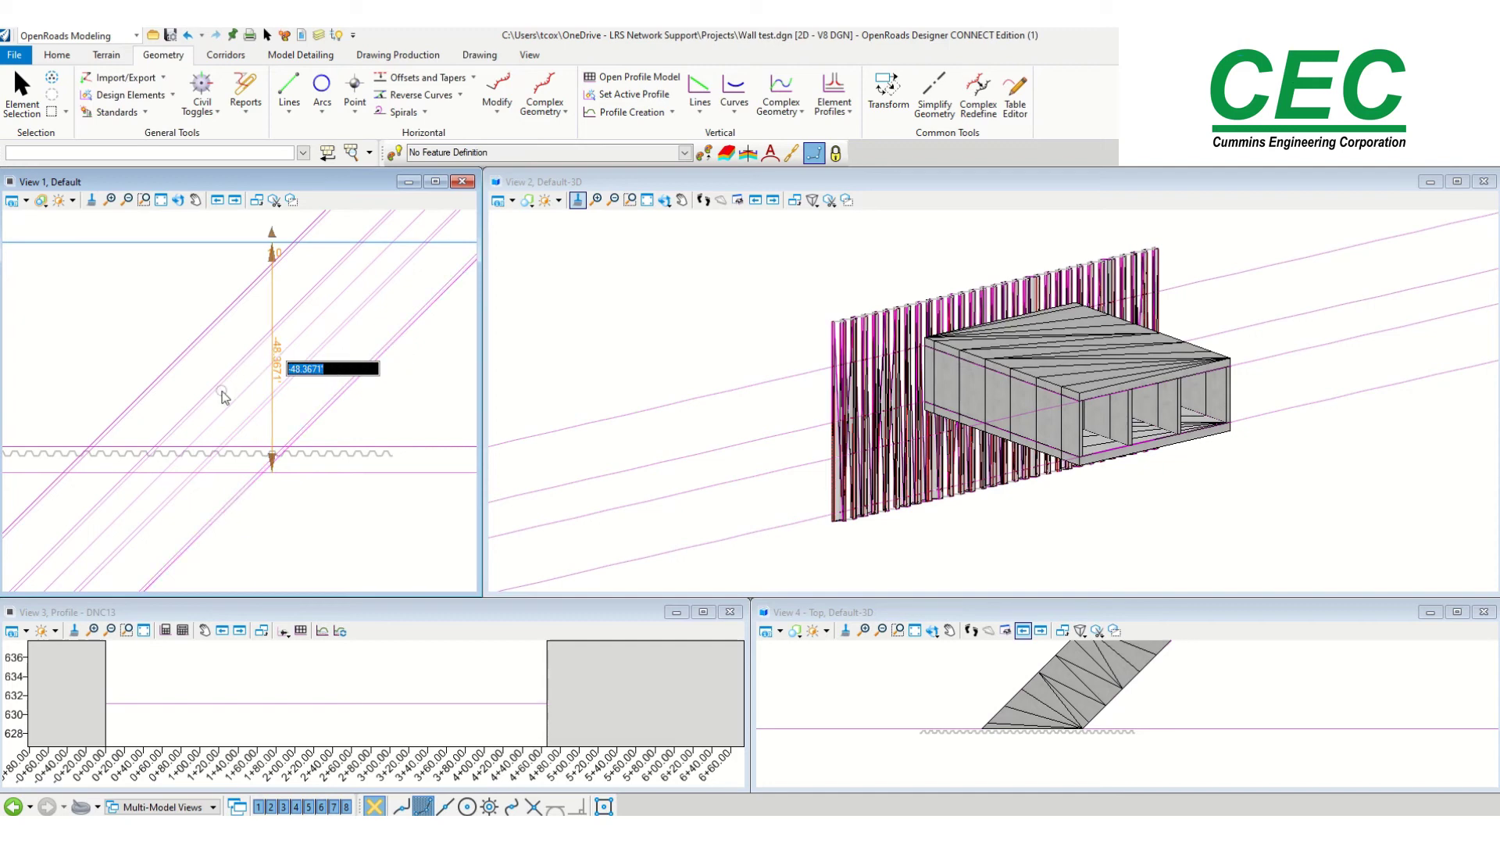
{"action": "type", "text": "50"}
{"action": "key", "text": "BackSpace"}
{"action": "type", "text": "-50"}
{"action": "key", "text": "Return"}
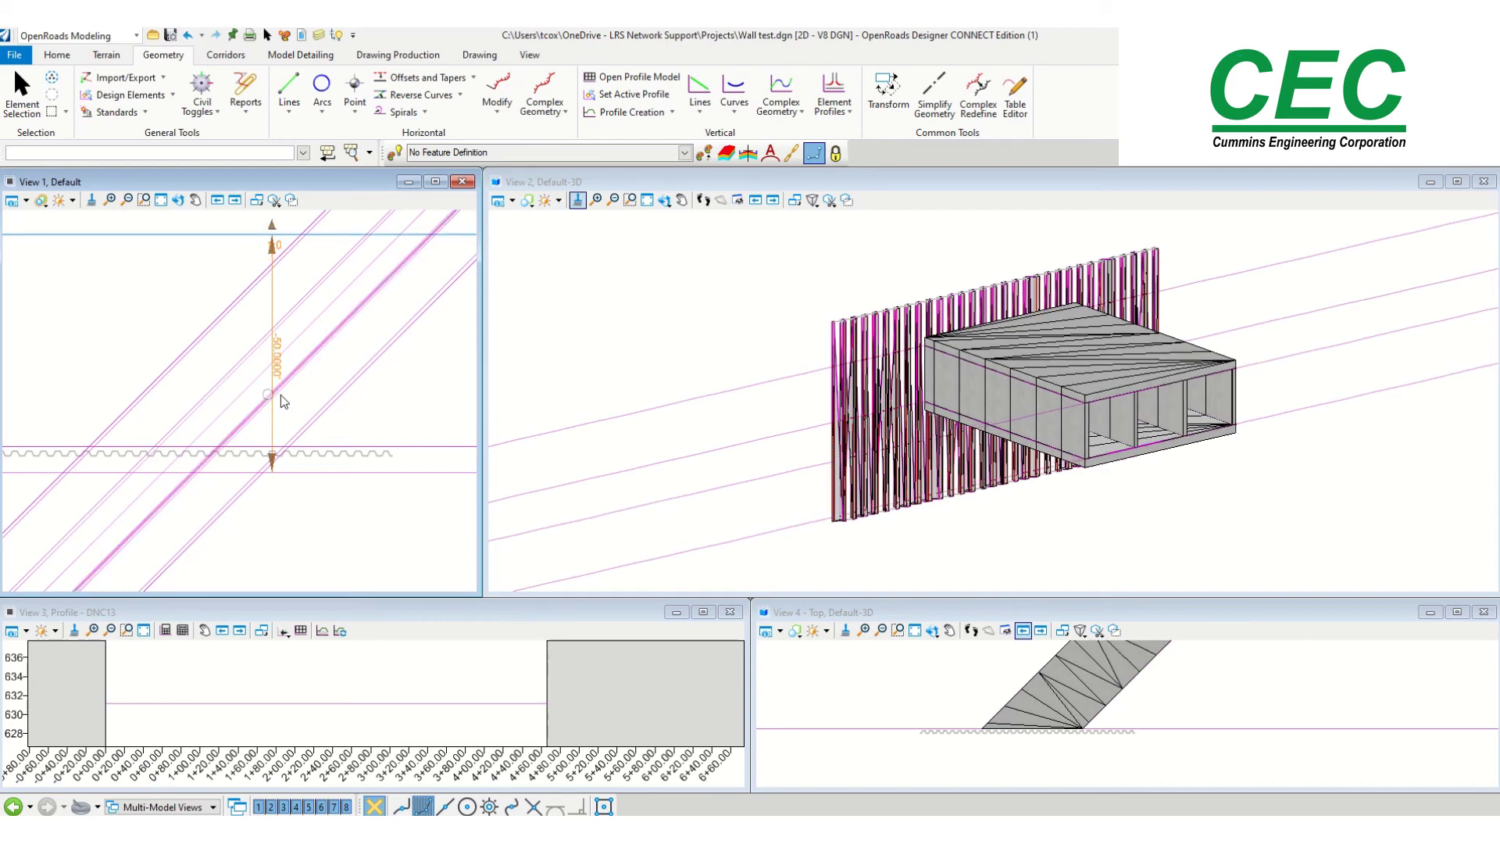
{"action": "scroll", "coordinate": [1112, 407], "scroll_direction": "up", "scroll_amount": 2}
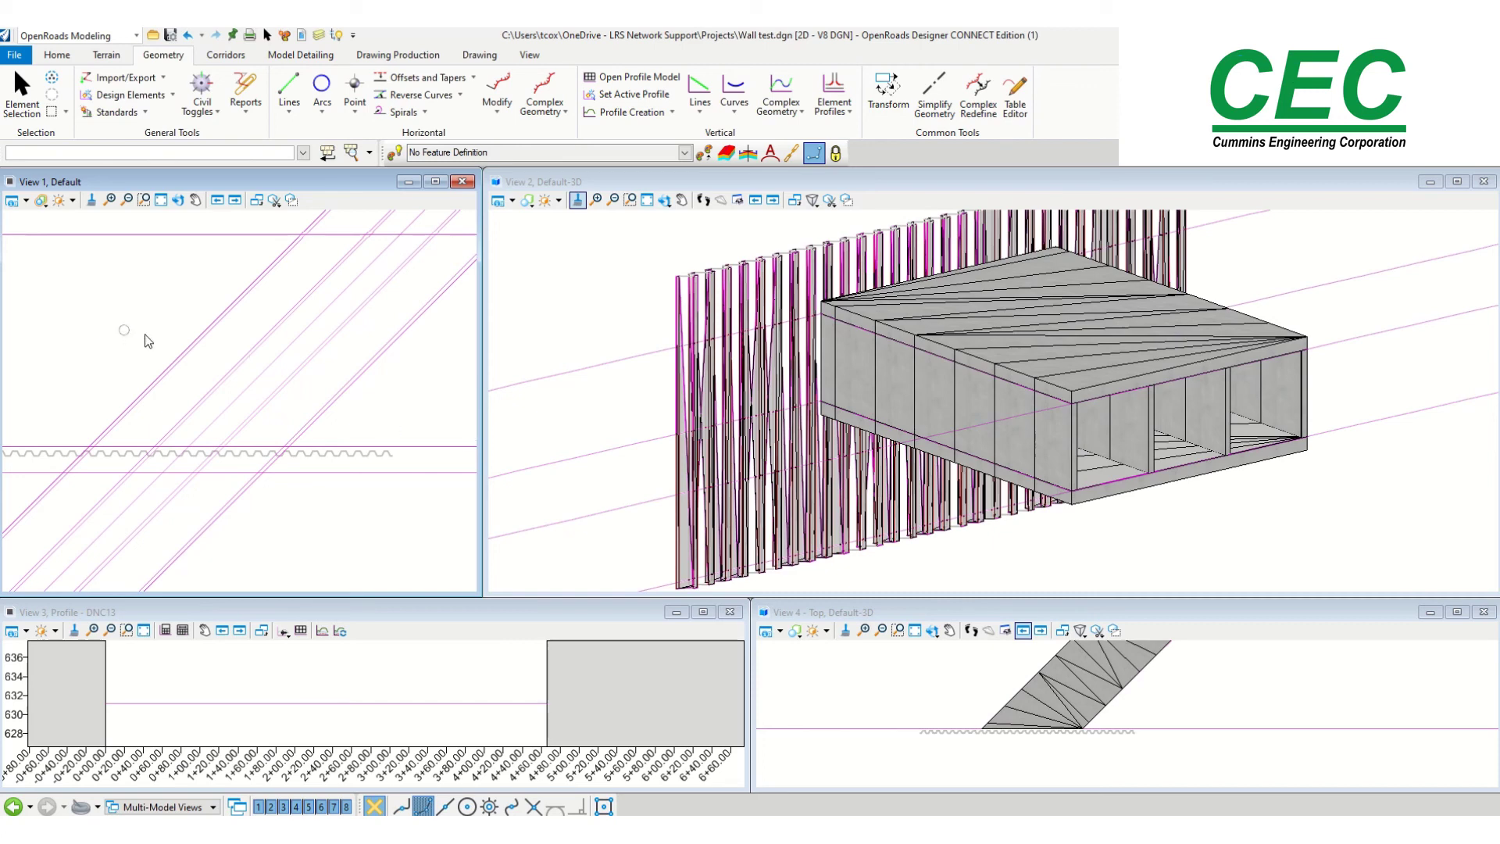
{"action": "scroll", "coordinate": [175, 331], "scroll_direction": "down", "scroll_amount": 1}
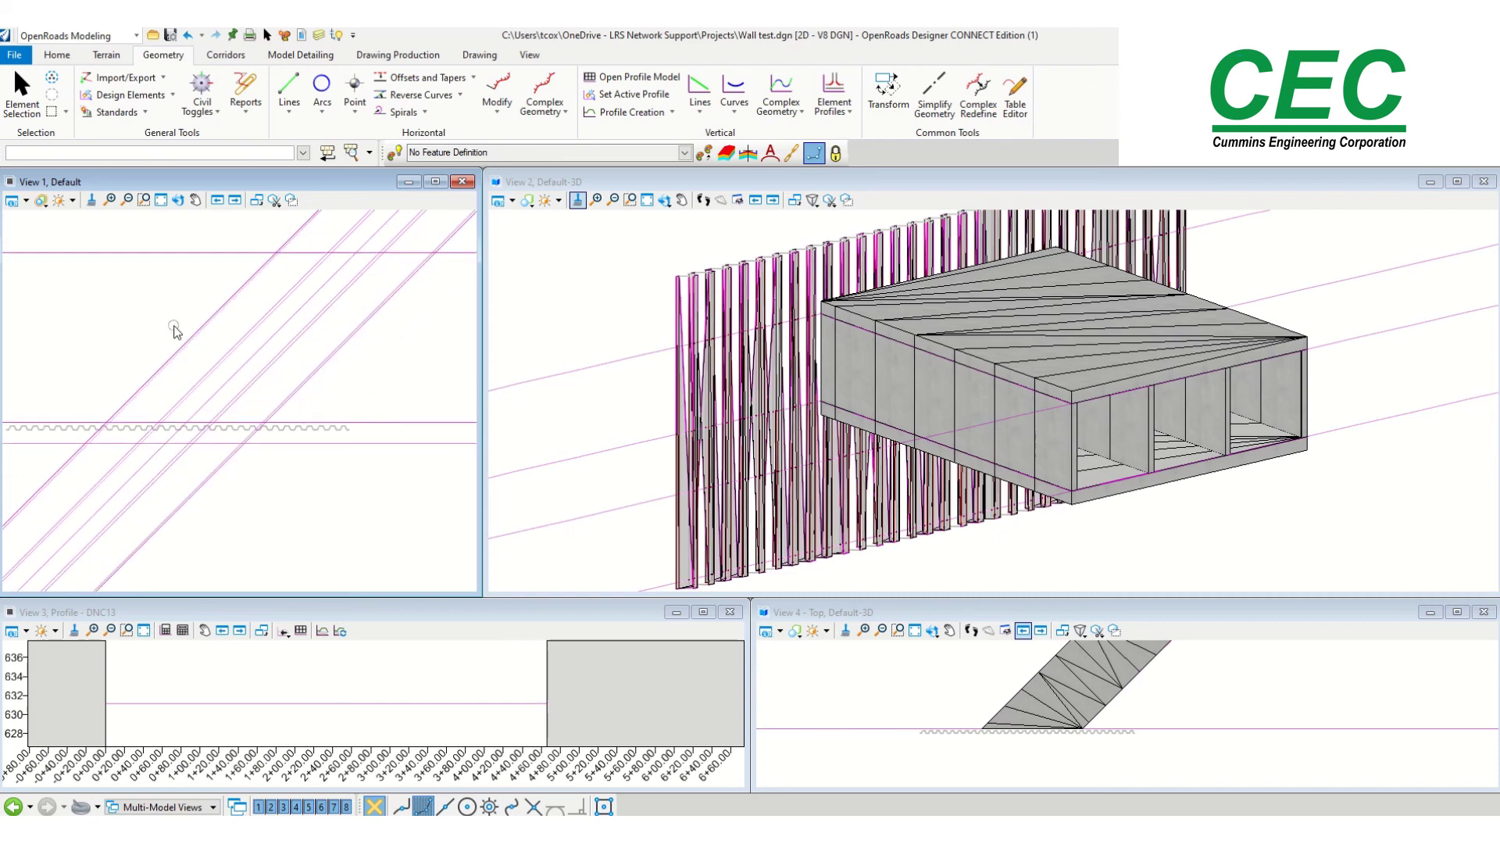